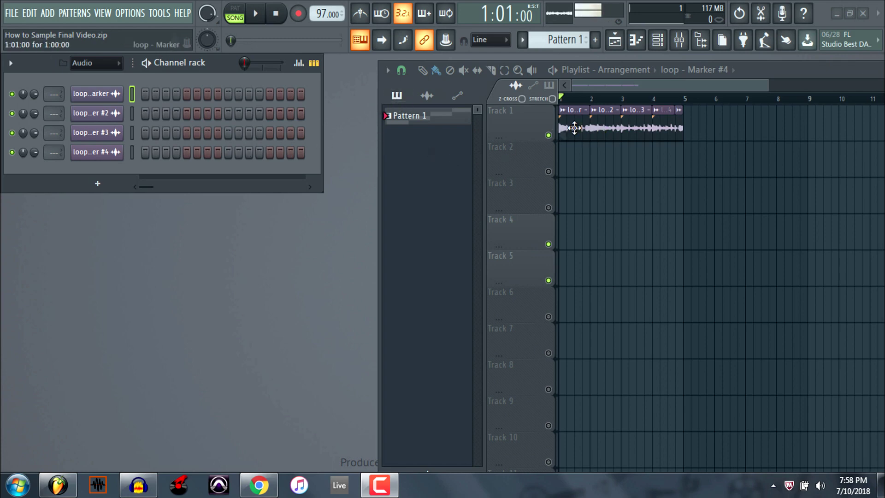
- Select the four Track 1 loop clips and consolidate them from the selection start
left_click(505, 70)
left_click_drag(711, 138, 500, 134)
left_click(388, 71)
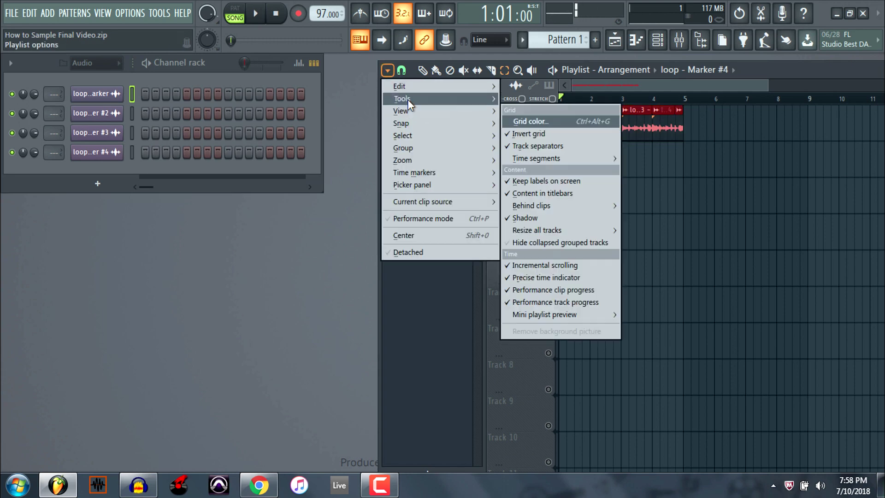
mouse_move(408, 99)
mouse_move(543, 113)
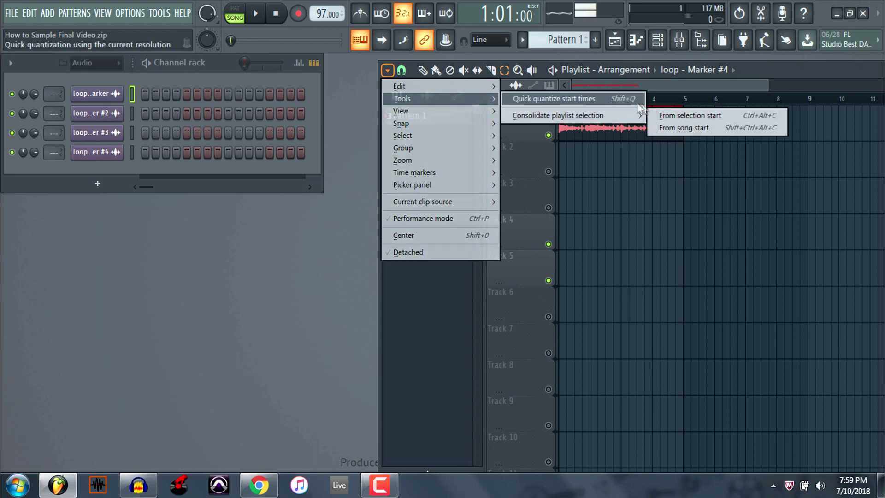
left_click(677, 115)
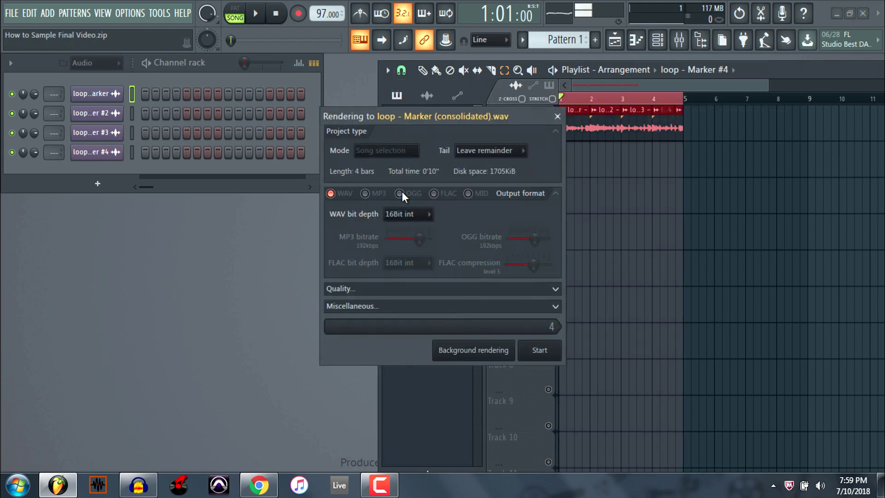
- Render 'loop - Marker (consolidated).wav' as one clip onto Track 2
left_click(484, 306)
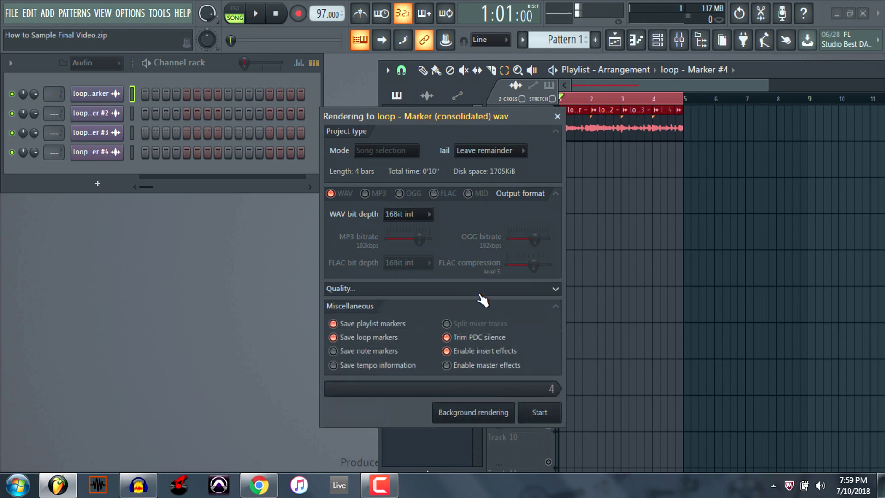
left_click(557, 308)
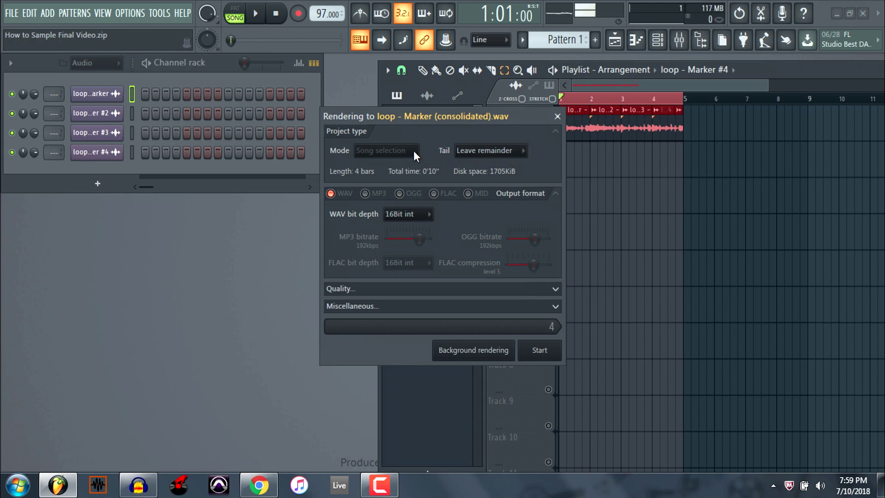
left_click(543, 348)
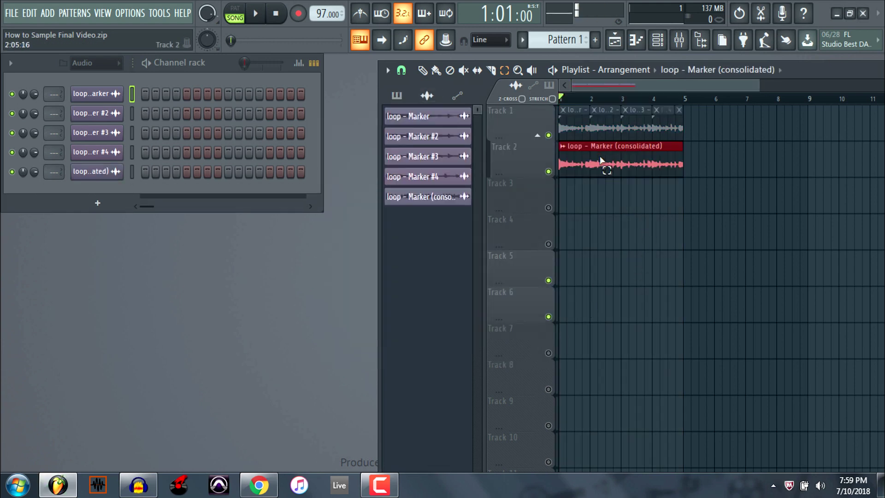
- Start playback of the arrangement with Track 2 deselected
scroll(604, 164, "up", 2, "ctrl")
left_click(489, 253)
left_click(570, 272)
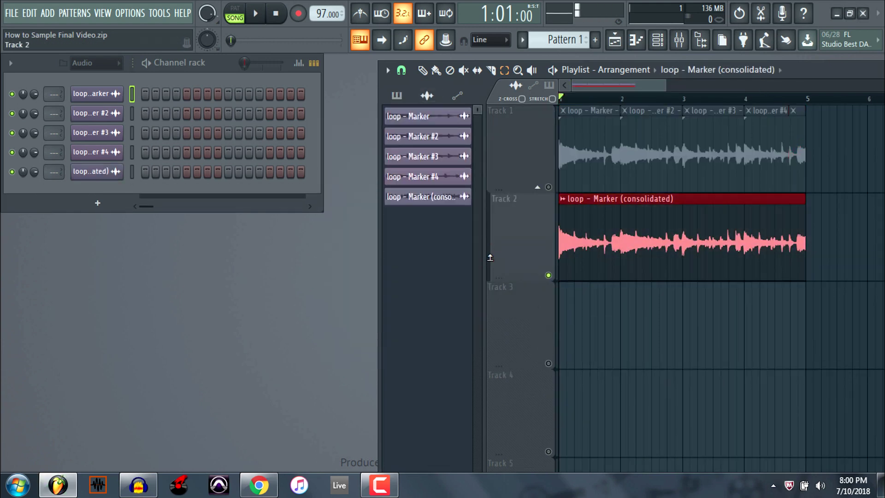
key("space")
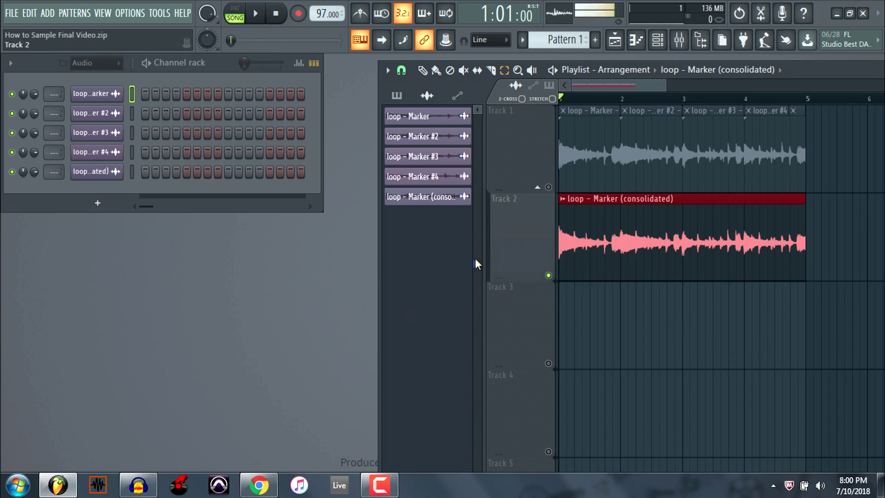
- Click through the loop - Marker #2, #3, #4 and short last clips on Track 1
left_click(463, 70)
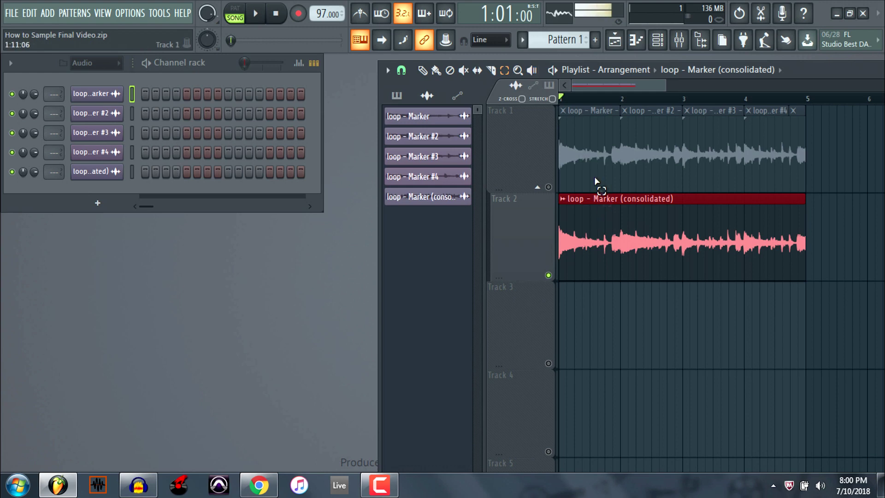
mouse_move(600, 161)
left_mouse_down()
mouse_move(628, 174)
mouse_move(672, 161)
left_mouse_up()
left_click(715, 154)
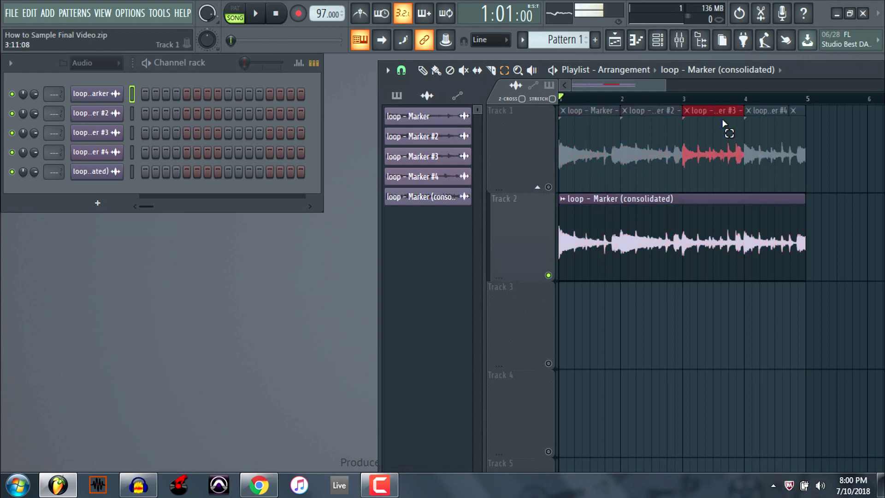
left_click(779, 159)
left_click(801, 162)
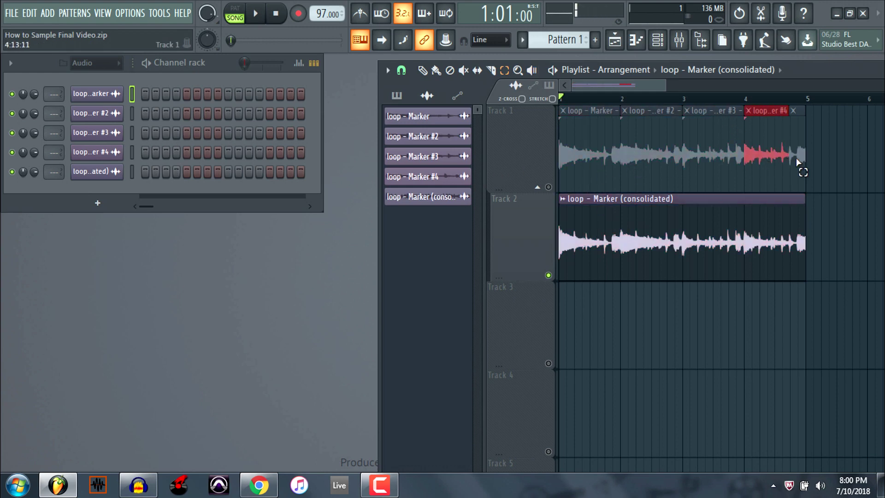
- Select the consolidated clip and open its channel's sampler settings
left_click(786, 265)
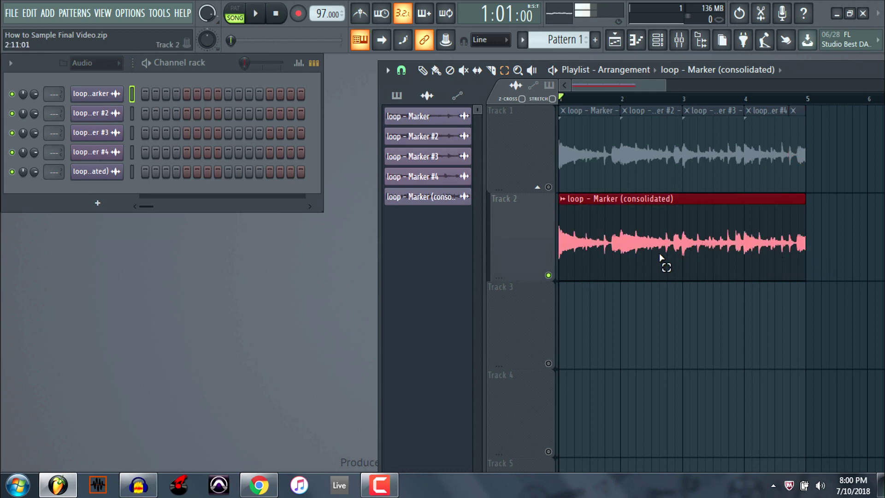
left_click(430, 199)
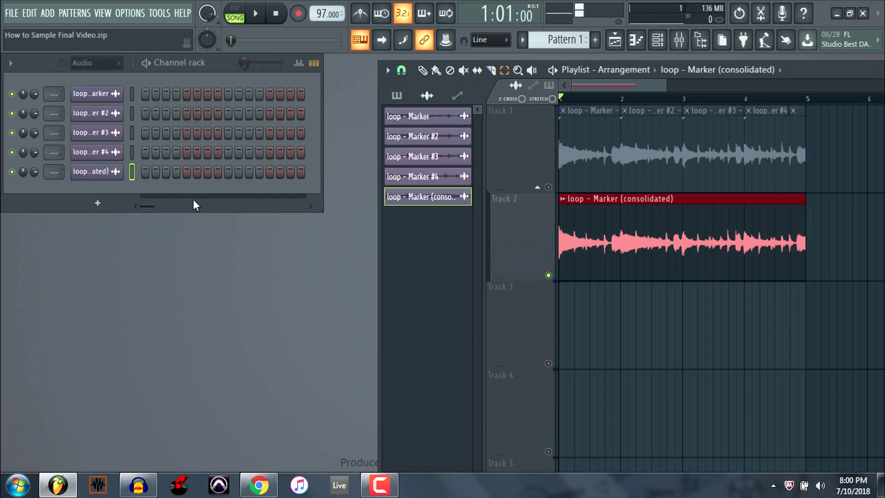
left_click(116, 171)
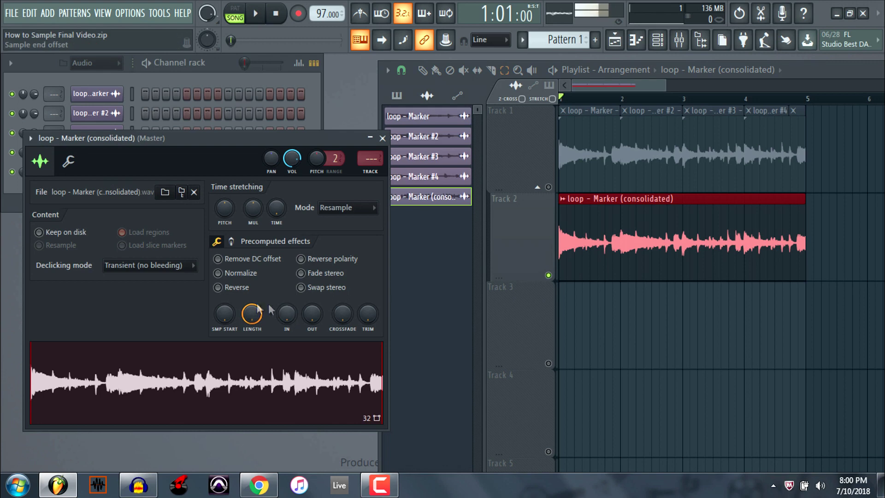
- Audition the consolidated sample with Normalize on, then turn Normalize off
left_click(223, 273)
key("space")
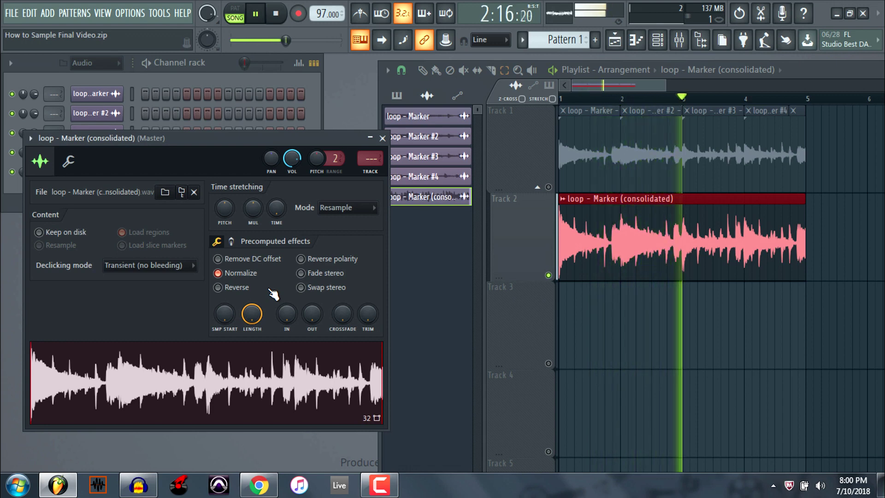
key("space")
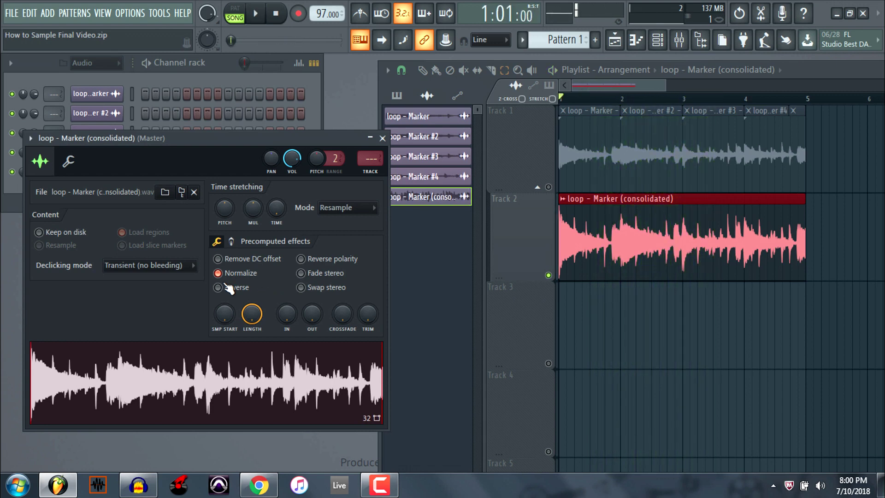
left_click(219, 274)
- Audition the reversed sample with Normalize toggled, leave Normalize off and close the sampler settings
left_click(225, 288)
key("space")
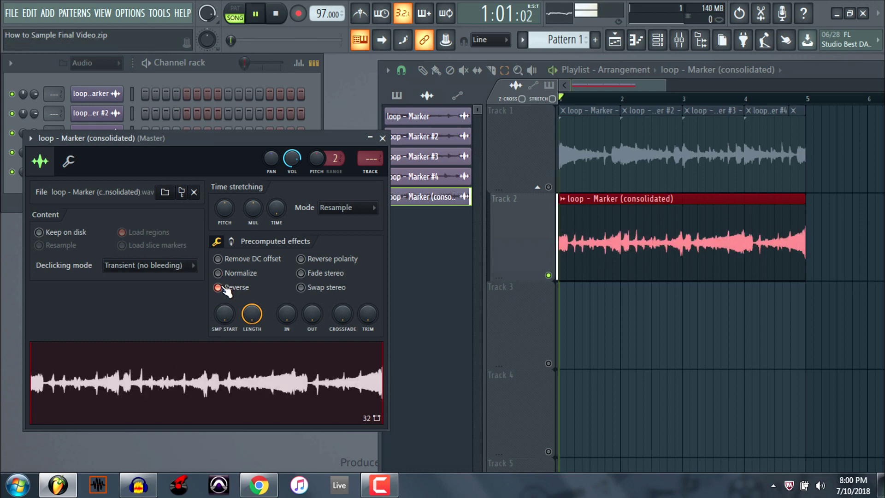
key("space")
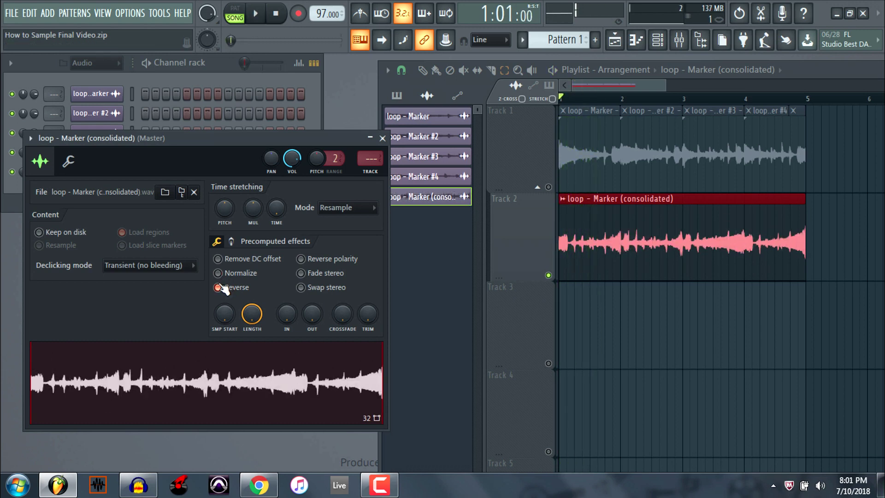
left_click(224, 276)
key("space")
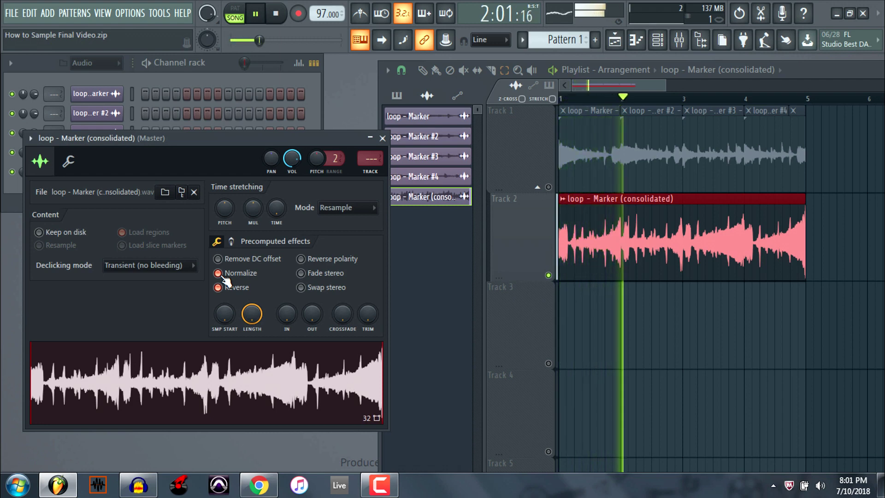
key("space")
left_click(222, 276)
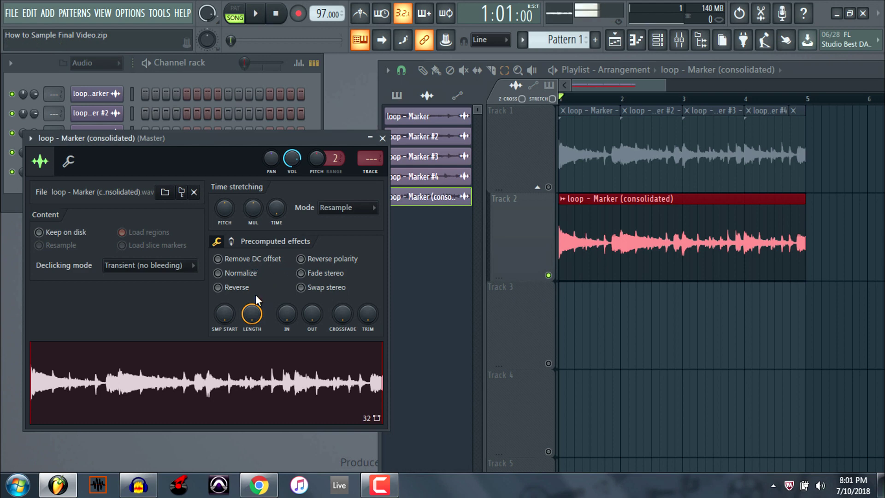
left_click(382, 138)
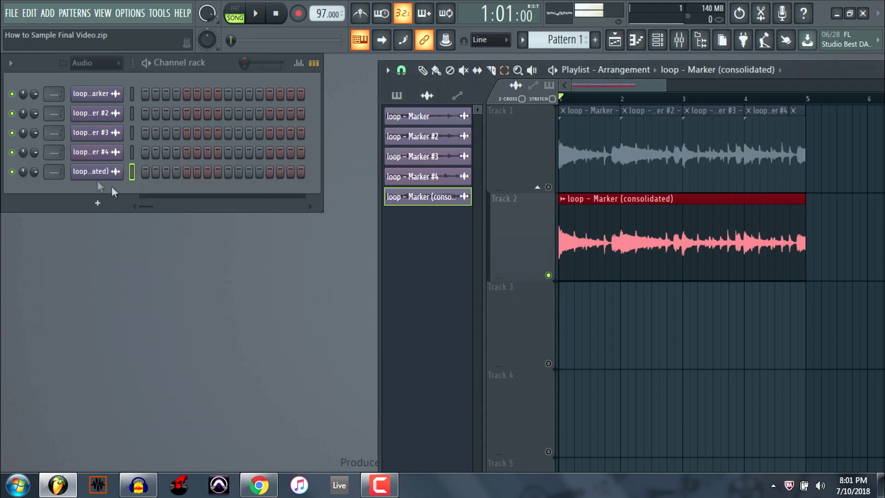
- Open the consolidated channel in a piano roll, then reopen and close its sampler settings
right_click(90, 172)
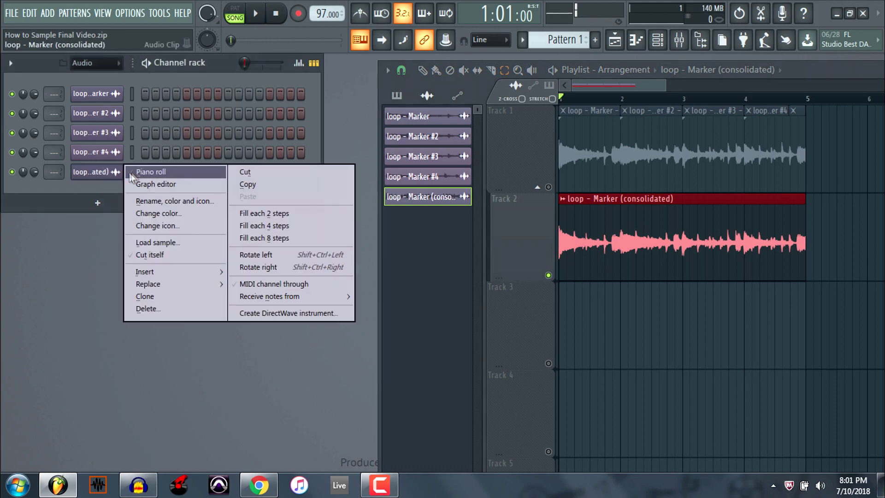
left_click(150, 172)
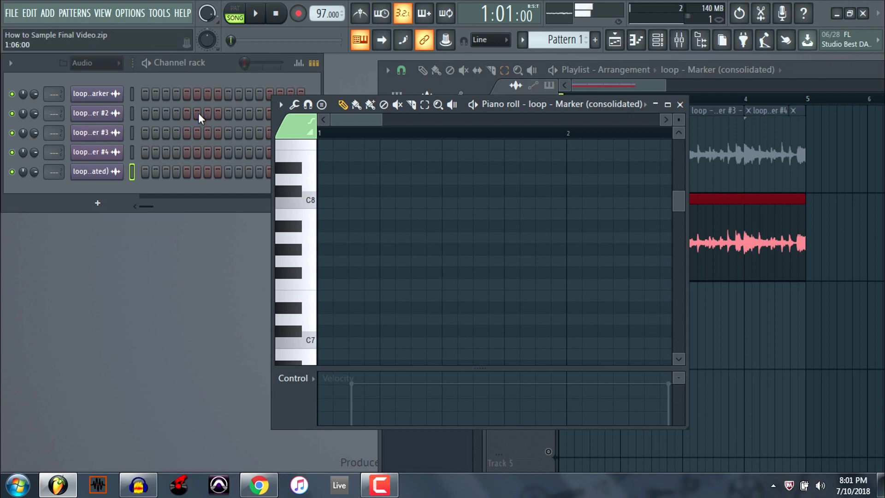
left_click(107, 172)
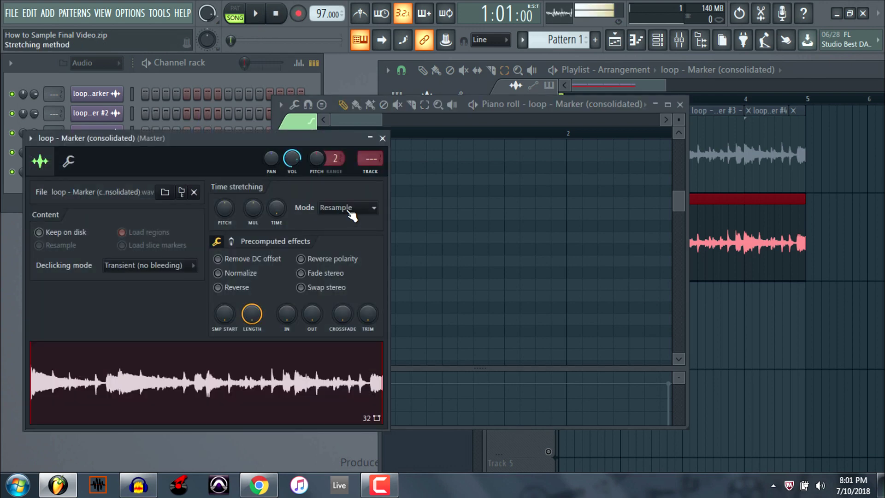
left_click(383, 139)
- Preview the consolidated loop from the piano roll keyboard at C5, F4, G#4 and other pitches
scroll(340, 247, "down", 4)
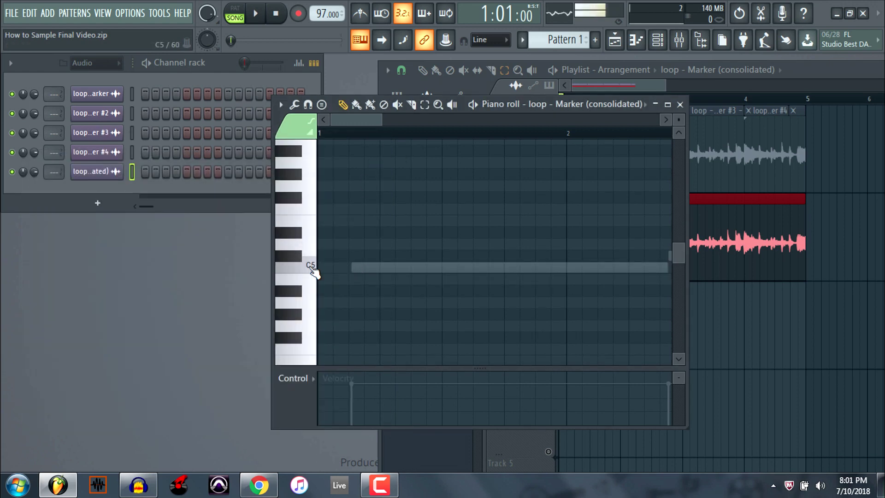
left_click(314, 272)
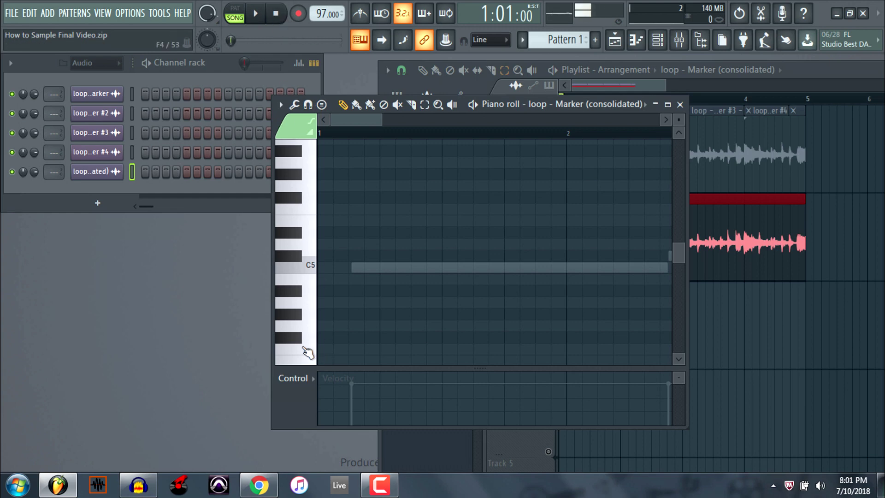
left_click(308, 353)
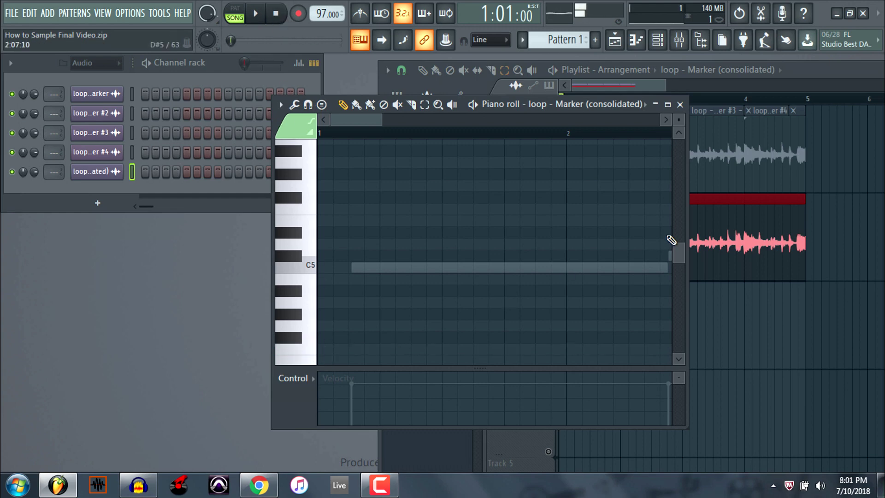
left_click_drag(678, 252, 684, 272)
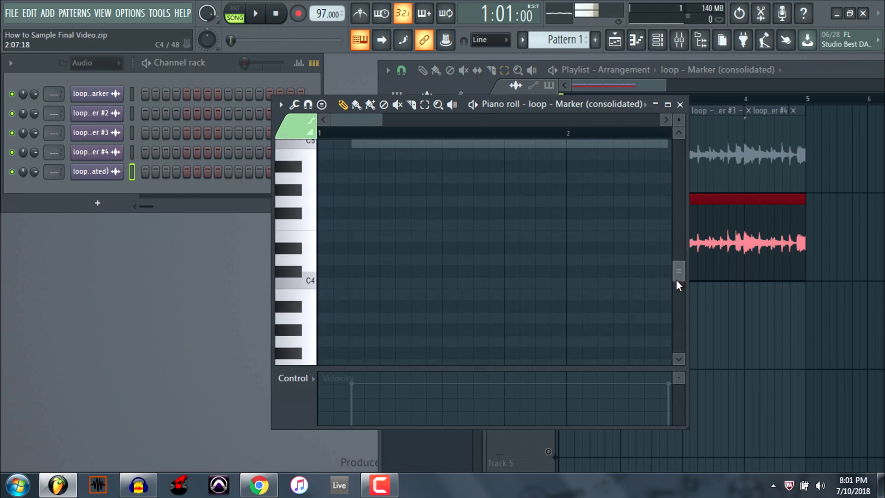
mouse_move(676, 279)
left_mouse_down()
mouse_move(668, 236)
mouse_move(673, 281)
mouse_move(670, 272)
left_mouse_up()
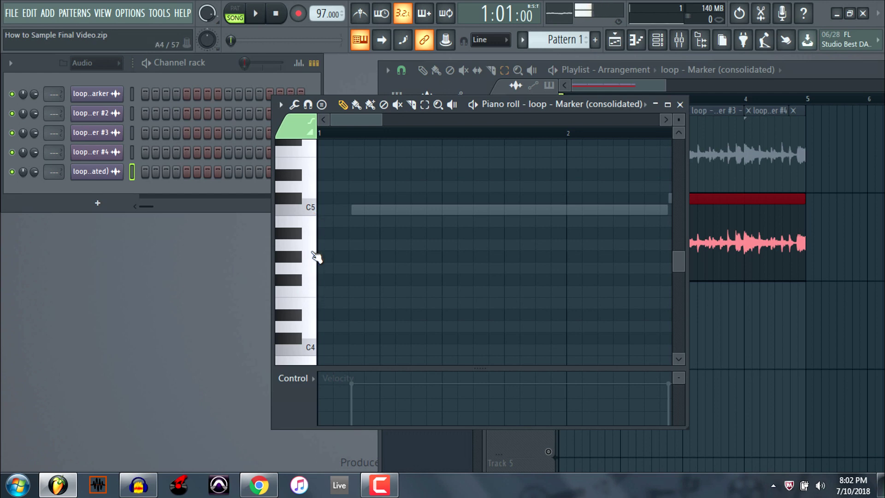
left_click(301, 262)
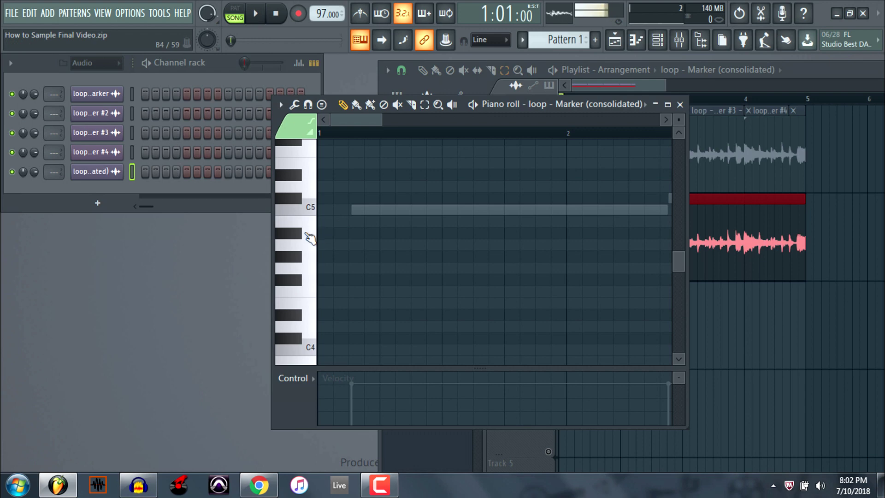
left_click(315, 219)
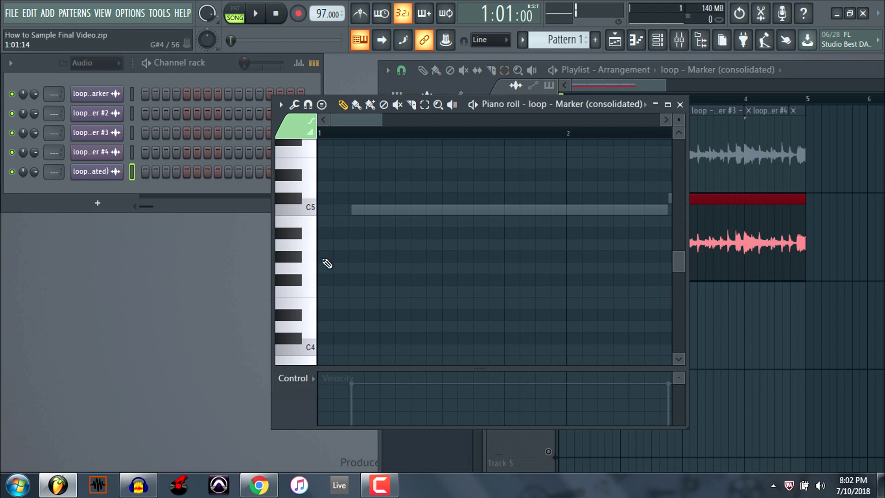
left_click(298, 265)
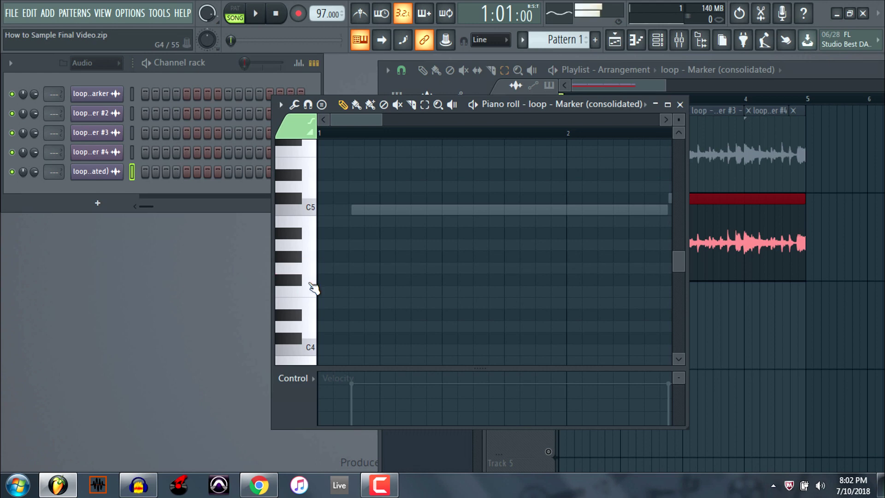
left_click(306, 295)
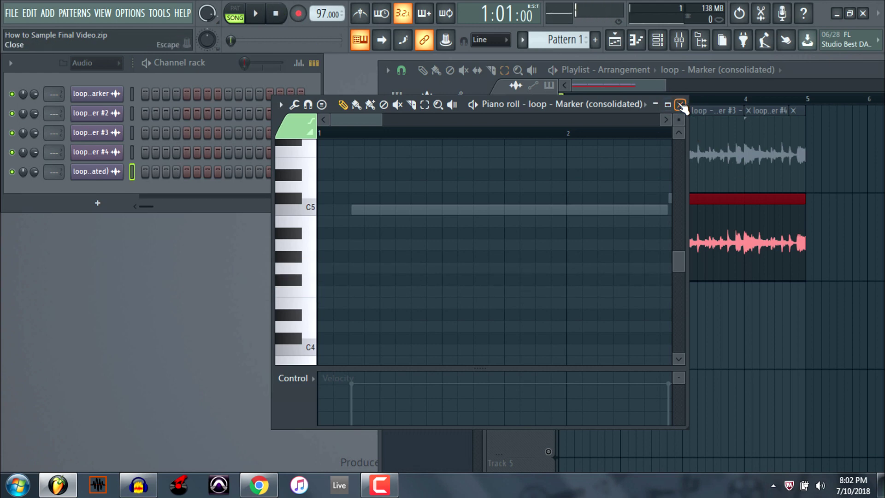
- Close the piano roll and set the loop's sampler Pitch Range to 12 semitones
left_click(681, 106)
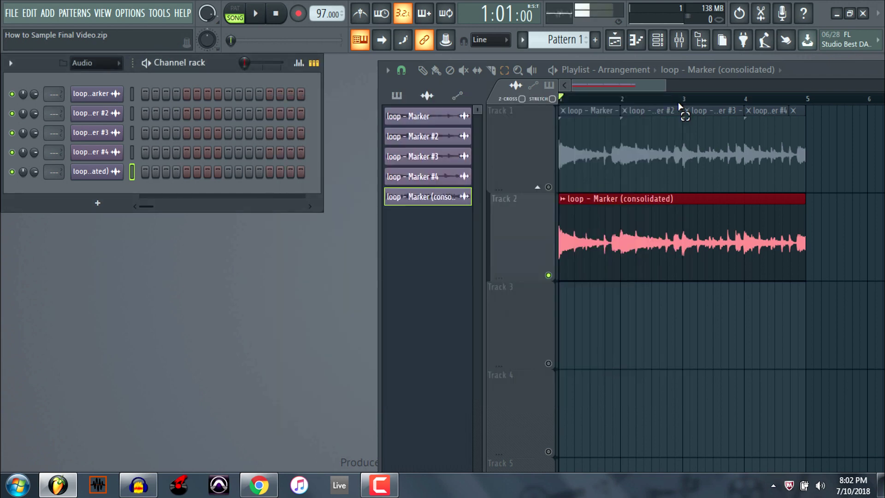
left_click(93, 174)
left_click_drag(187, 139, 333, 133)
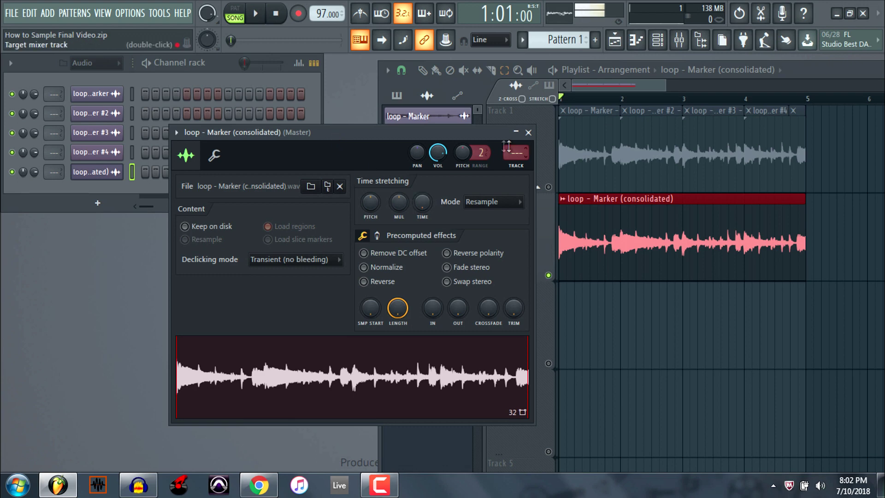
left_click_drag(481, 152, 481, 134)
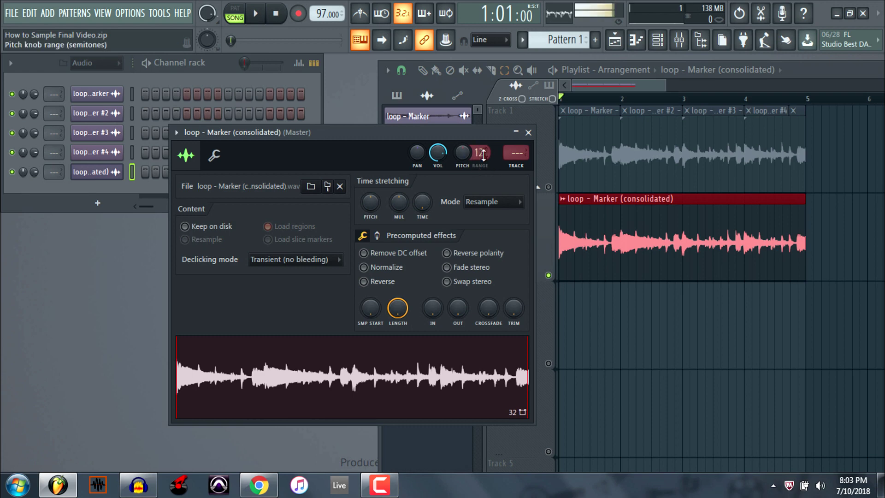
mouse_move(482, 155)
left_mouse_down()
mouse_move(482, 178)
mouse_move(483, 152)
left_mouse_up()
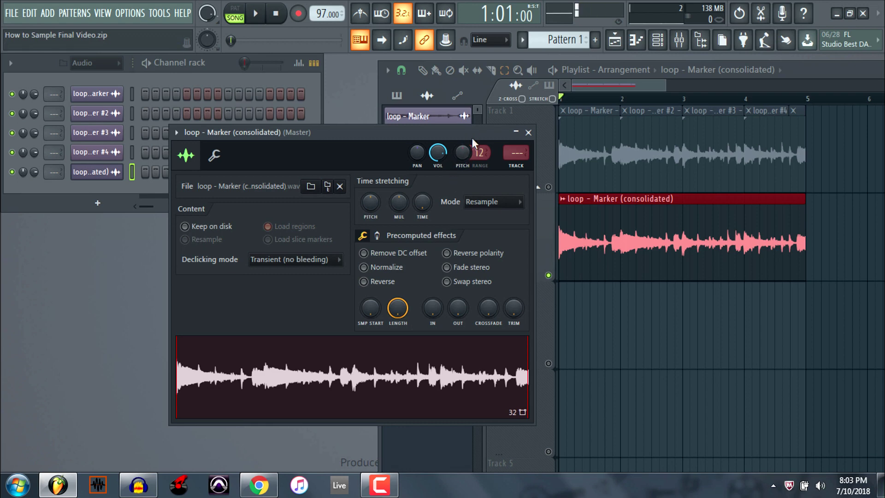
- Reopen the piano roll for the consolidated loop channel
left_click(99, 172)
left_click(100, 172)
left_click(119, 173)
left_click(119, 173)
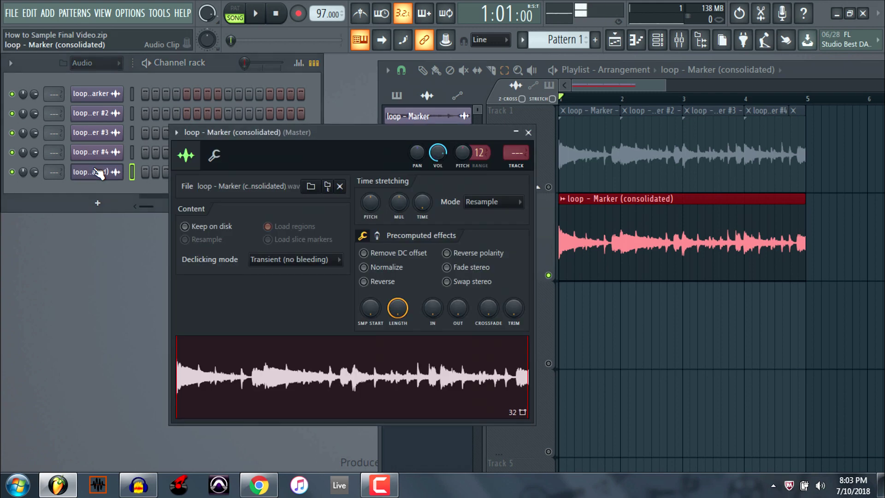
right_click(122, 170)
left_click(140, 174)
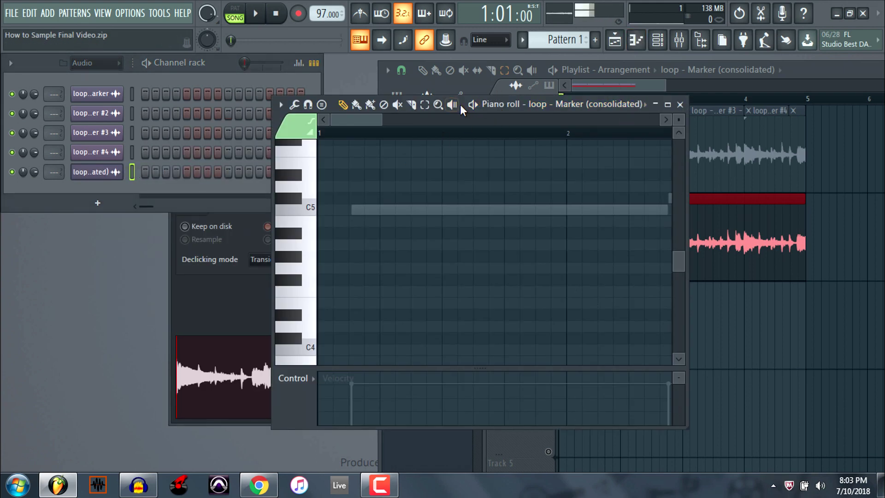
- Preview B4, then detune the loop to -84 cents and enter an exact pitch value
left_click_drag(462, 105, 660, 152)
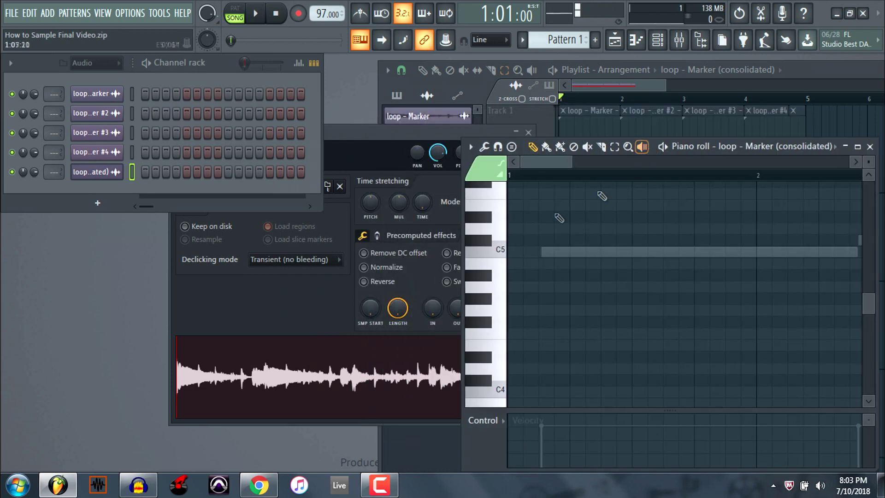
left_click(507, 271)
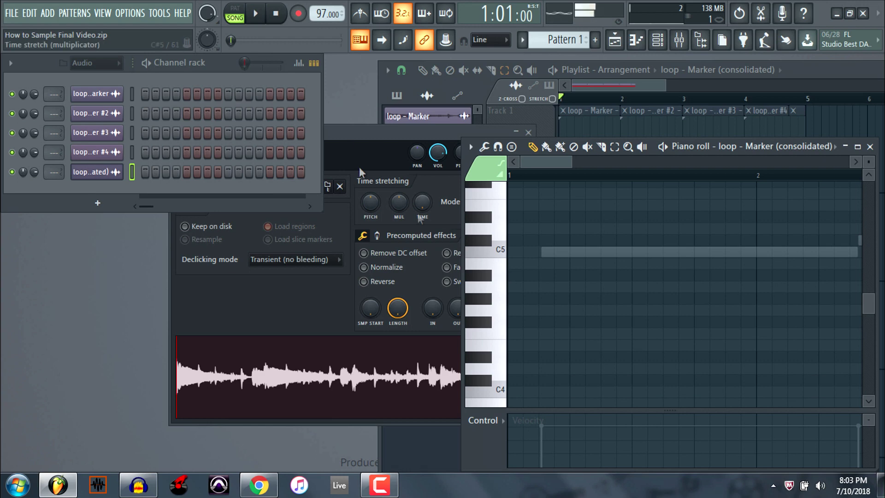
left_click(371, 137)
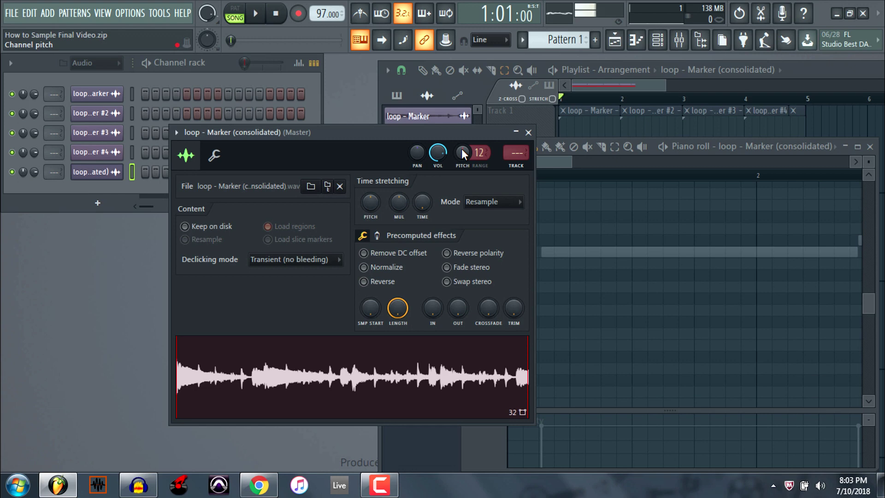
left_click_drag(461, 149, 461, 168)
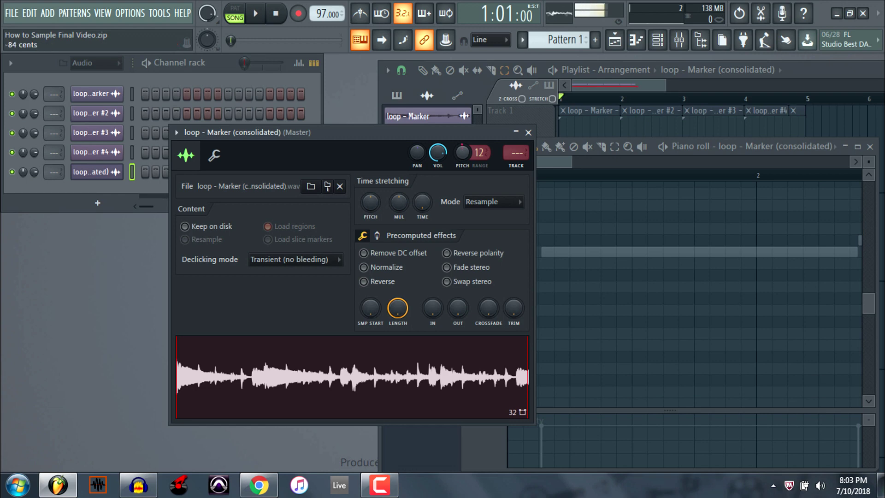
right_click(462, 154)
left_click(411, 298)
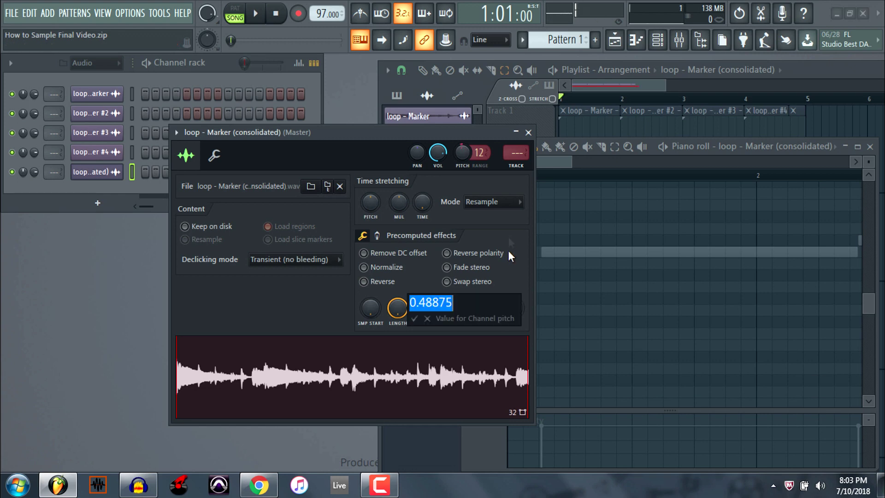
left_click(414, 322)
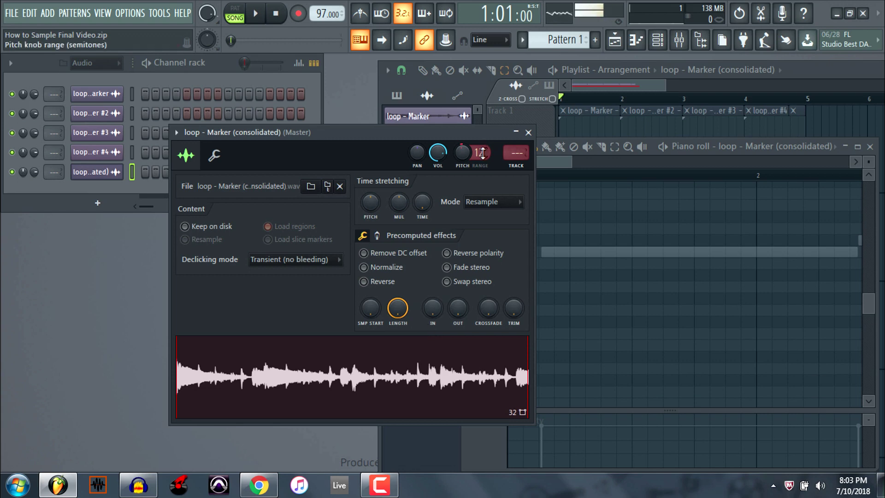
- Narrow the pitch range to 1 semitone, reset the pitch to zero, and preview the sample
left_click_drag(481, 153, 482, 173)
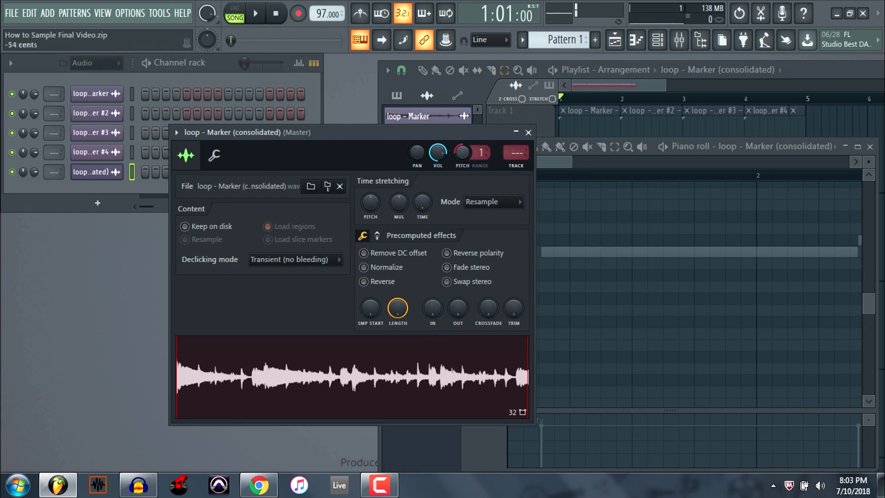
right_click(460, 151)
left_click(474, 158)
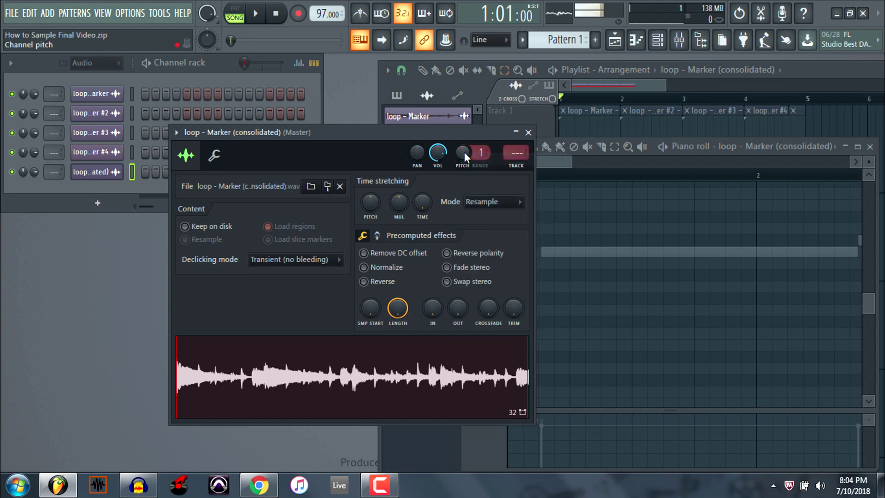
scroll(464, 151, "down", 2)
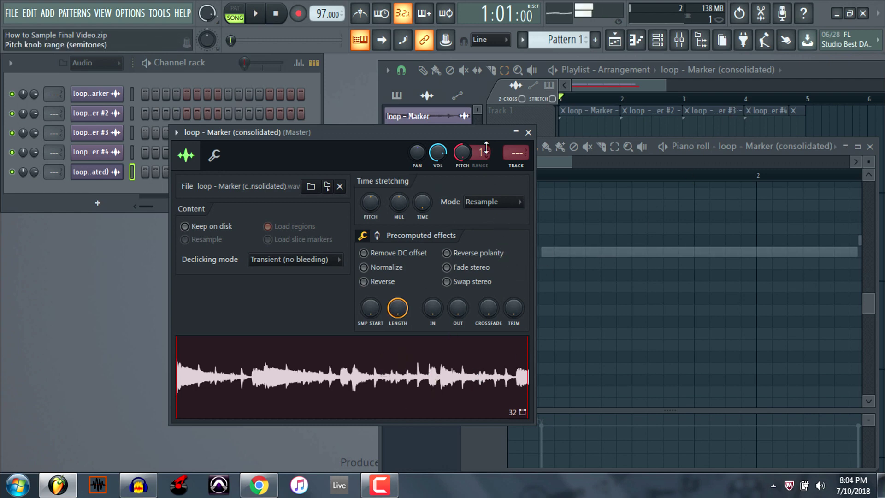
right_click(461, 150)
left_click(466, 156)
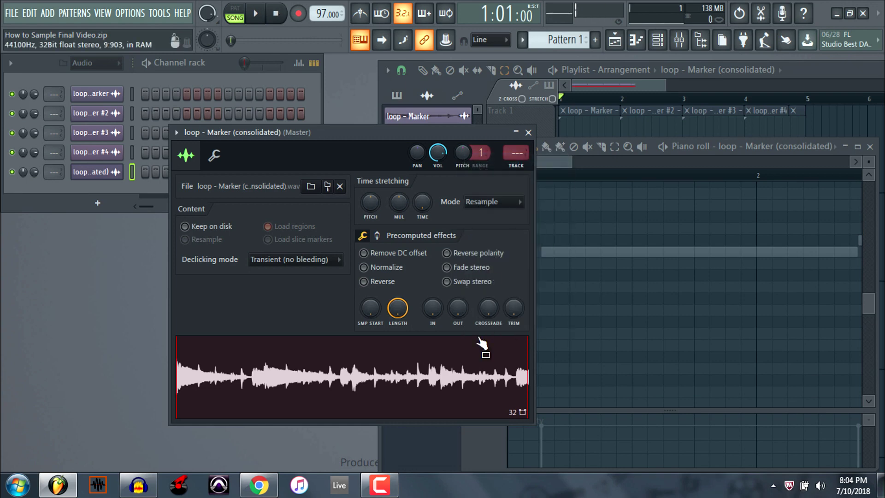
left_click(461, 369)
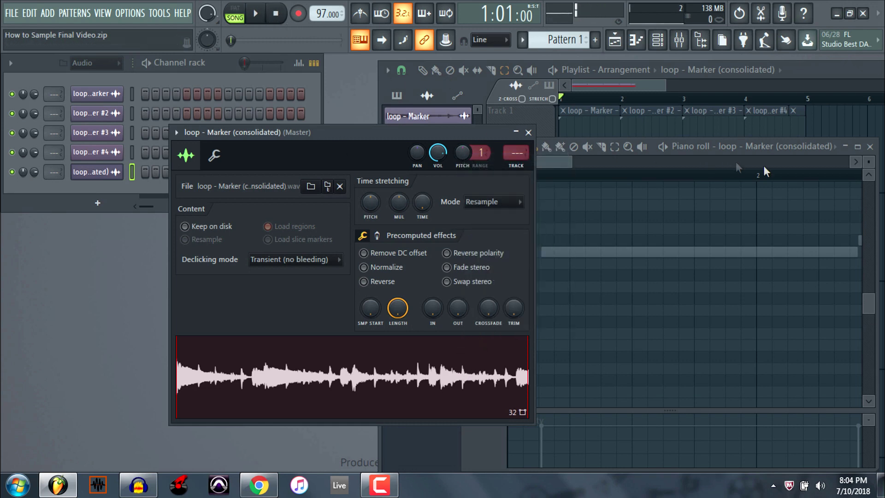
- Preview the loop at C5 and B4 with the sampler settings shown beside the piano roll
left_click(544, 159)
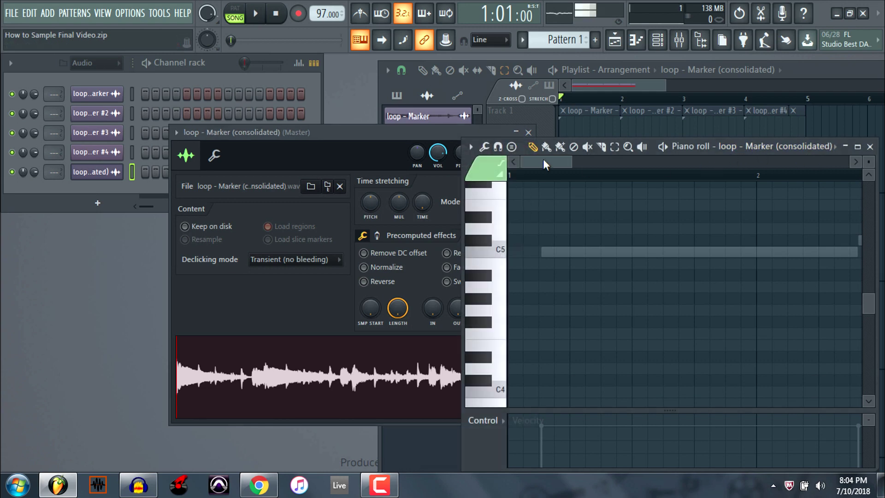
left_click(488, 258)
left_click(507, 275)
left_click_drag(353, 148, 248, 129)
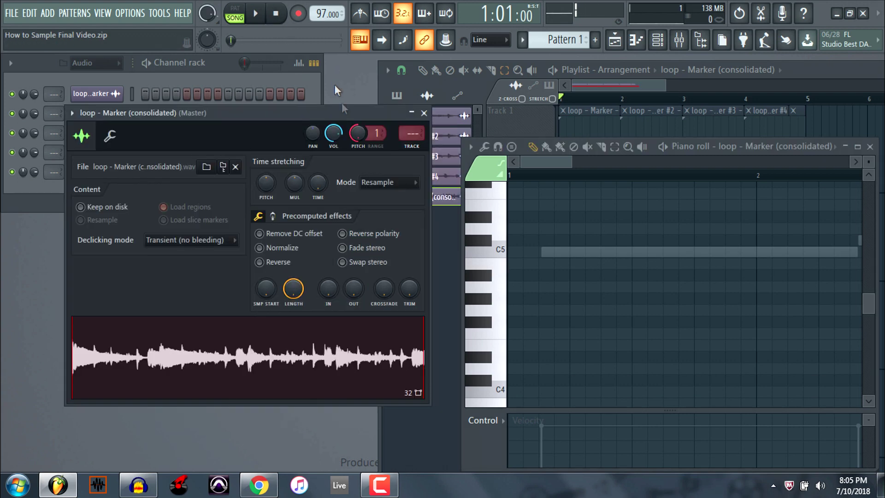
right_click(361, 135)
left_click(375, 141)
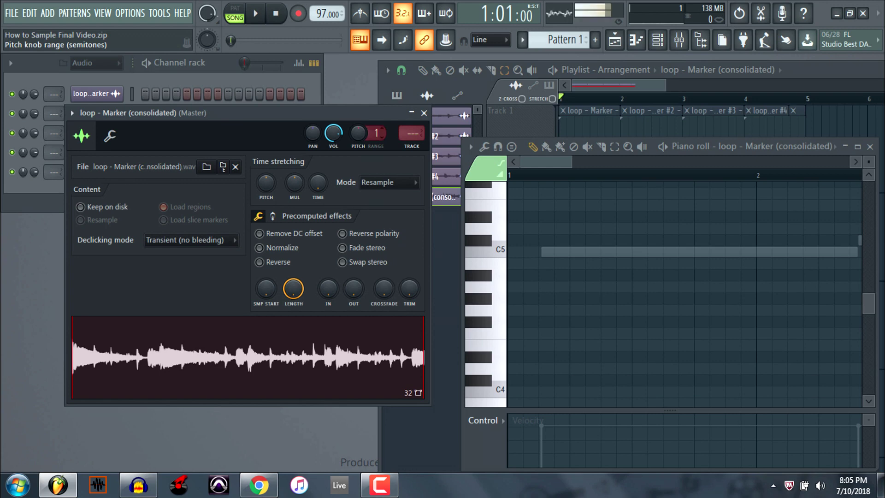
left_click_drag(377, 134, 377, 129)
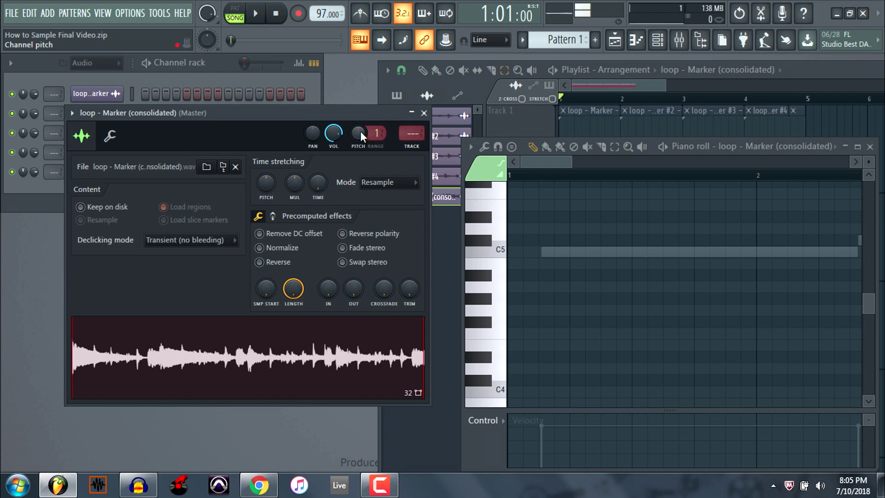
left_click_drag(355, 363, 356, 340)
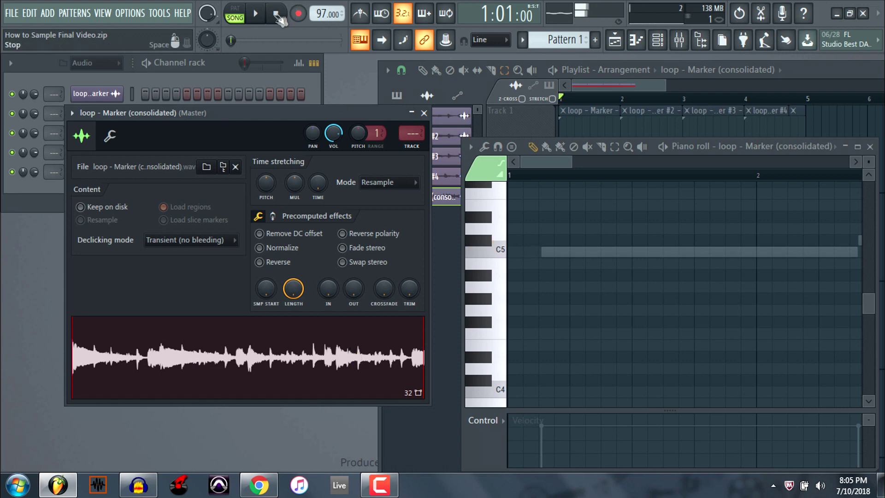
left_click(491, 250)
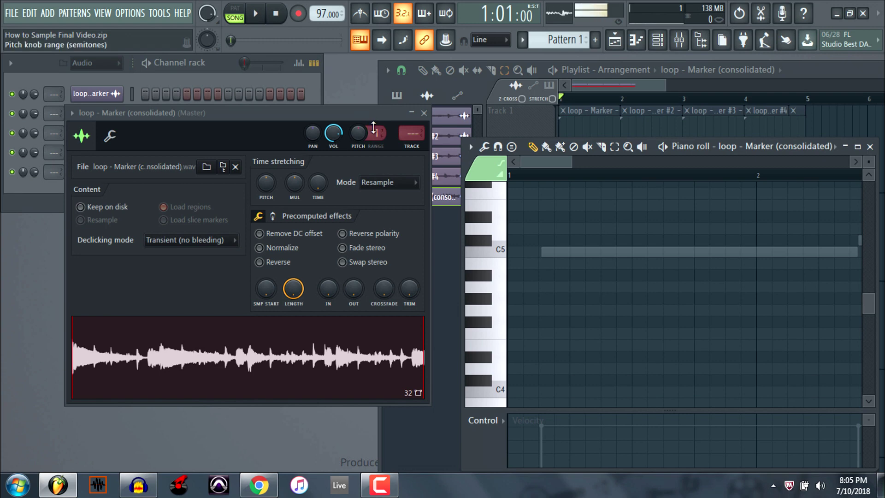
left_click_drag(357, 135, 358, 136)
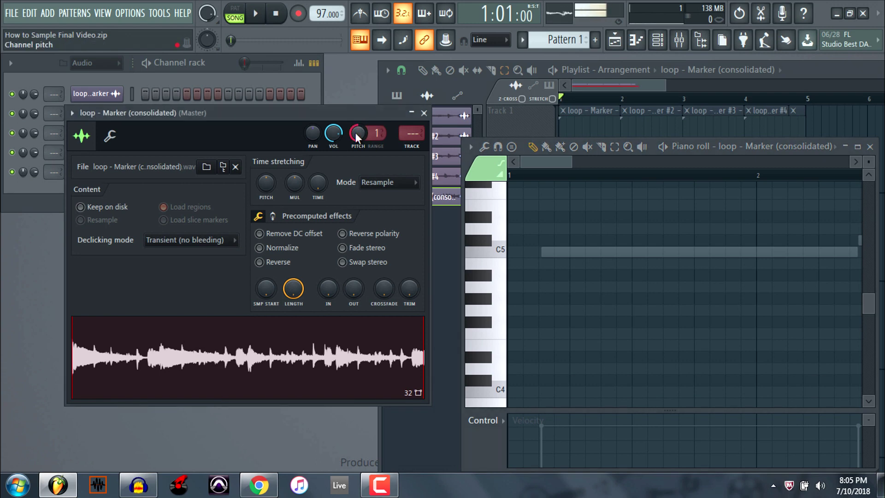
left_click(309, 369)
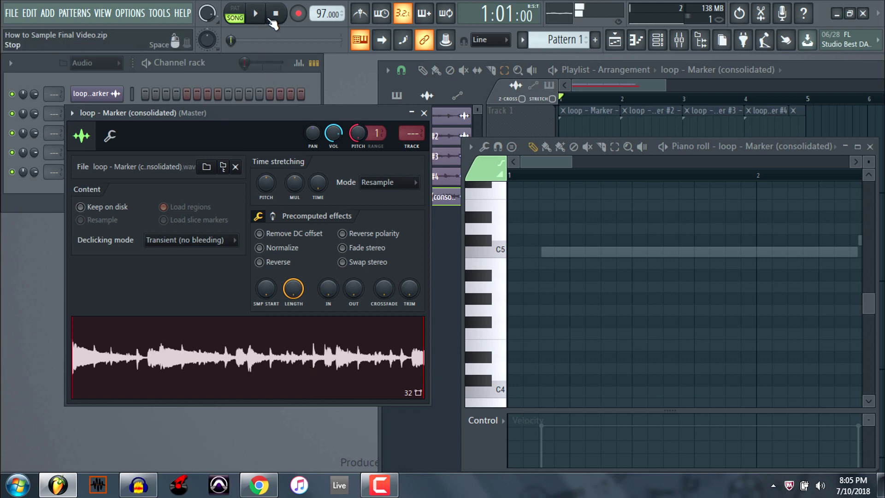
right_click(357, 135)
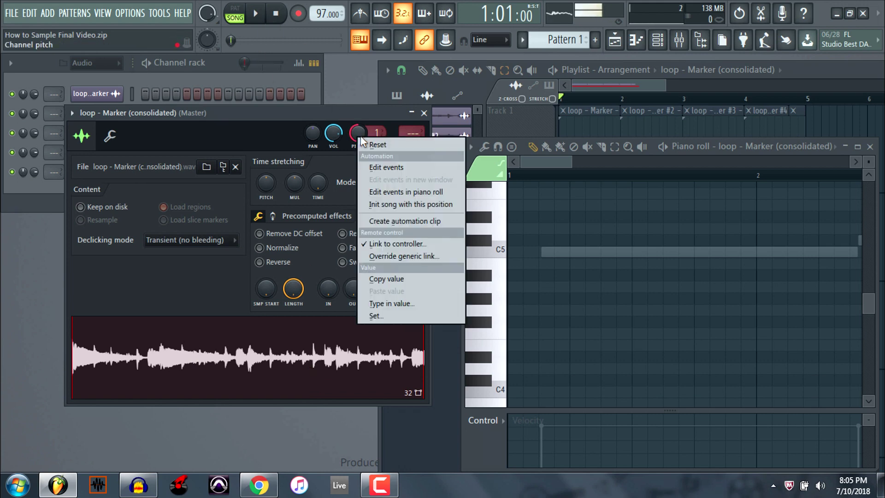
left_click(362, 142)
left_click(504, 270)
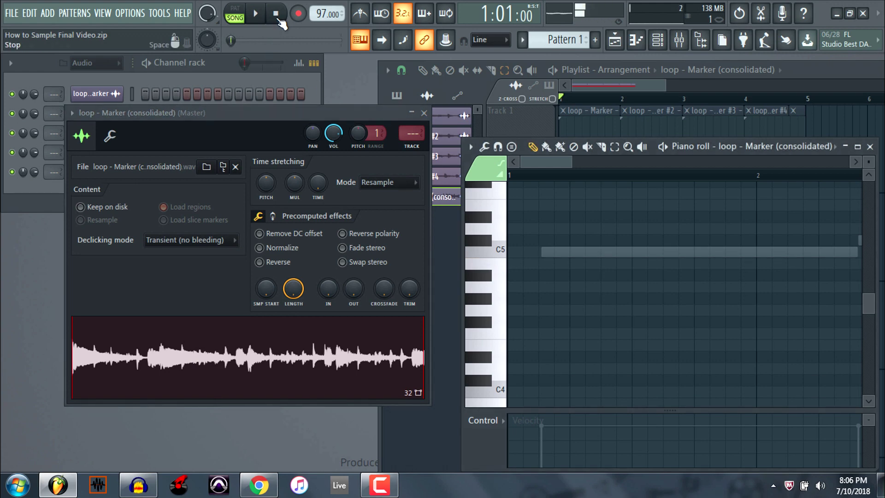
- Preview a pitch change, reset the pitch, preview A#4, then widen the range to 12 semitones
left_click(372, 136)
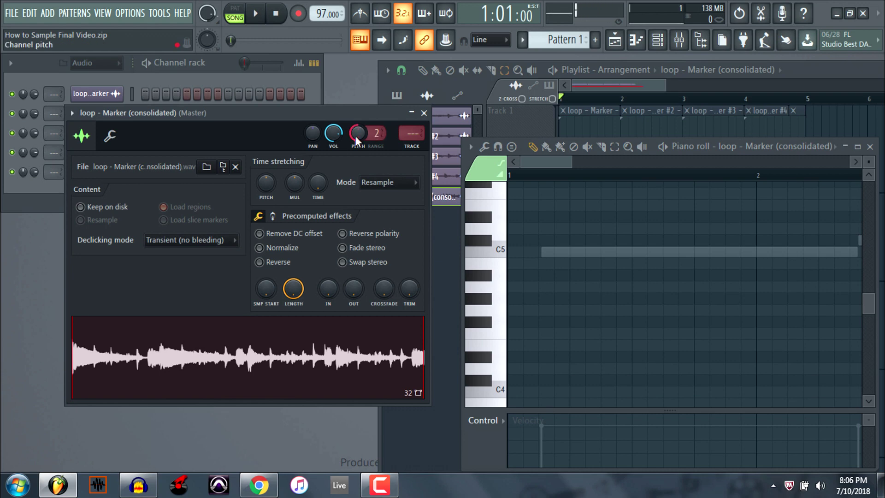
left_click(280, 359)
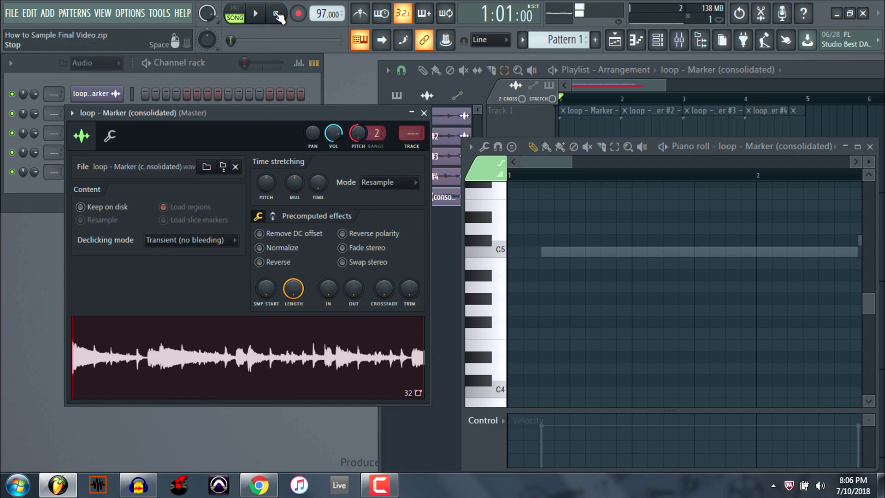
right_click(356, 131)
left_click(367, 139)
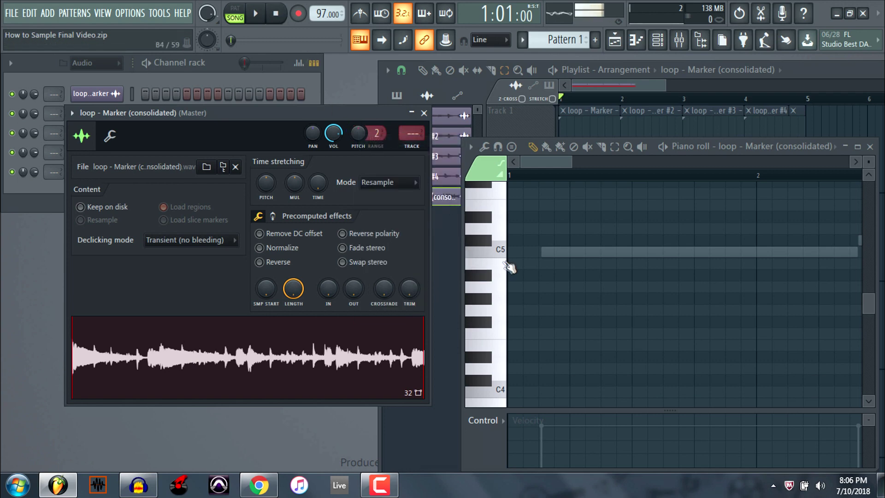
left_click(486, 279)
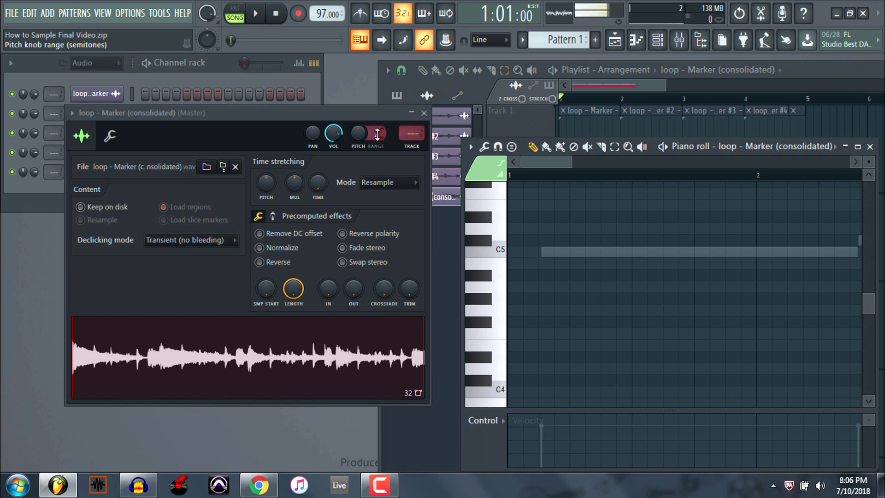
left_click_drag(377, 134, 378, 110)
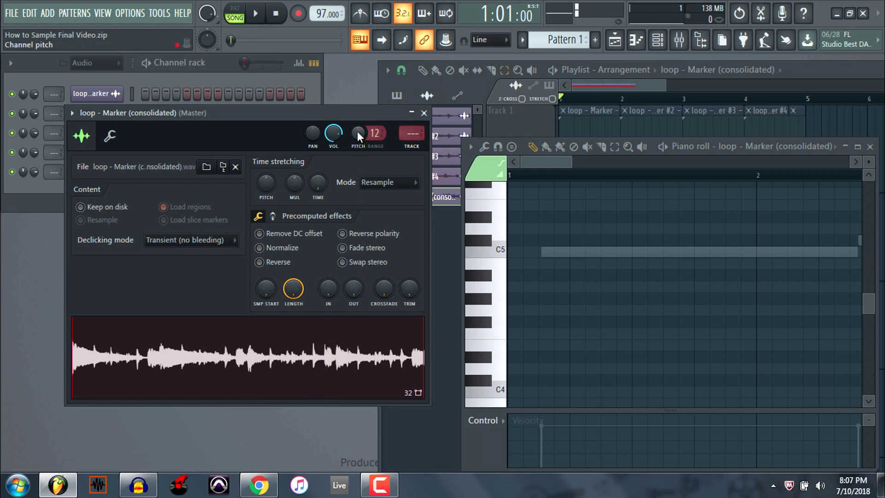
- Detune the channel pitch down to -708, then -144 cents, previewing and stopping each time
left_click_drag(357, 133, 358, 168)
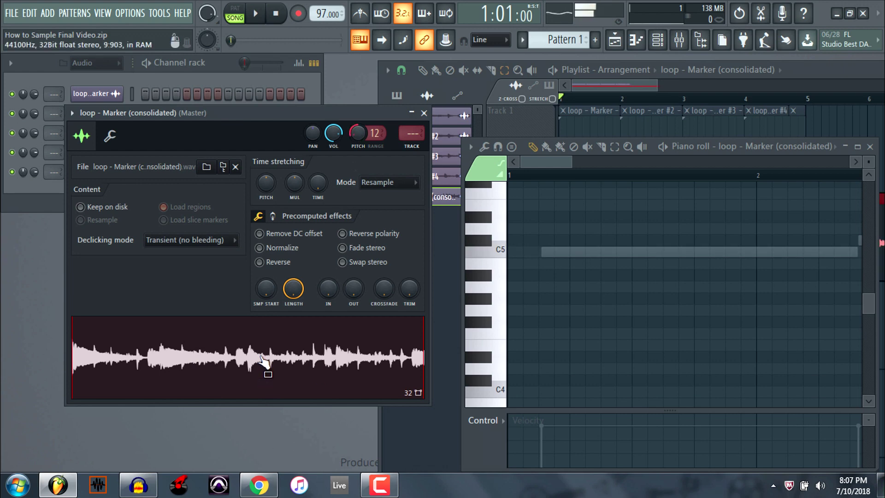
left_click_drag(358, 133, 357, 138)
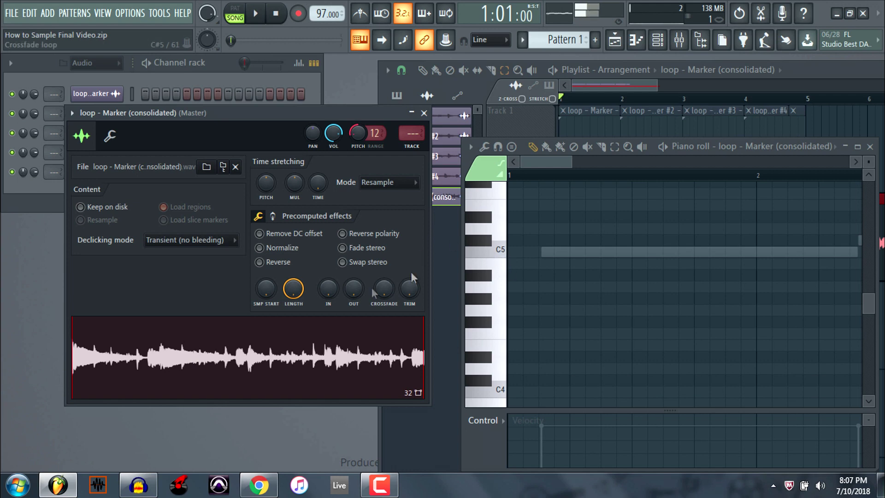
left_click(321, 369)
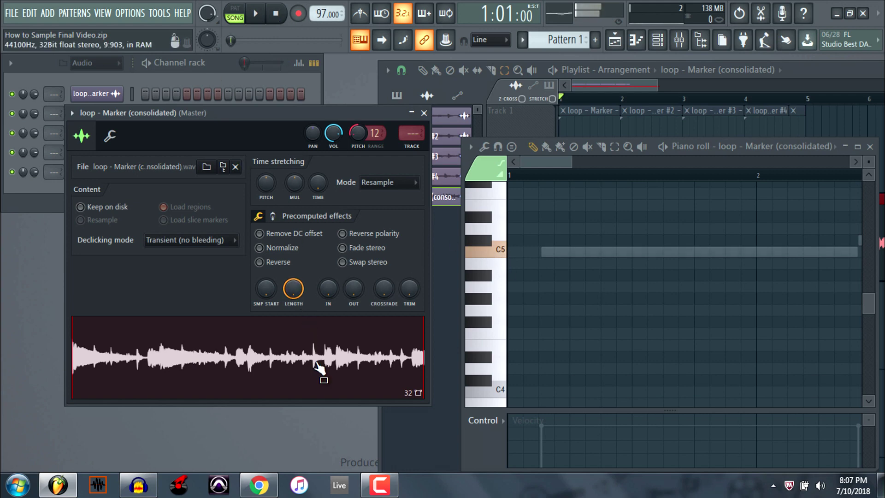
left_click(276, 15)
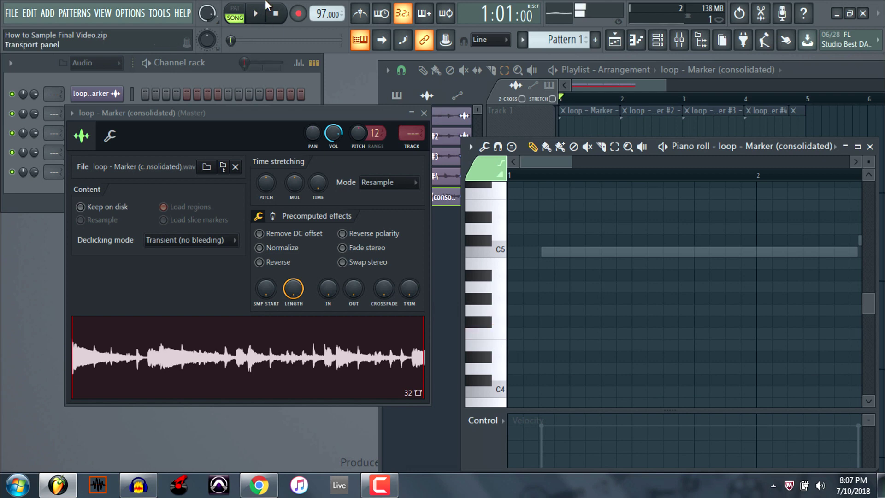
left_click_drag(358, 134, 358, 141)
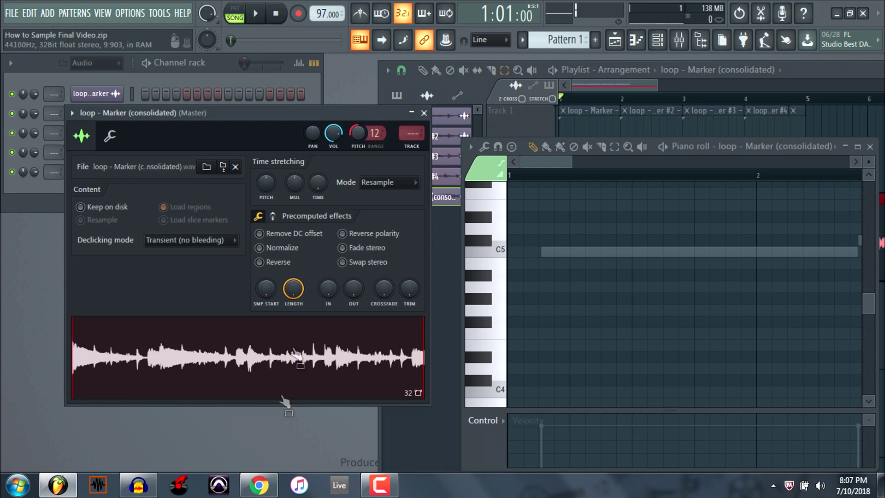
left_click(278, 14)
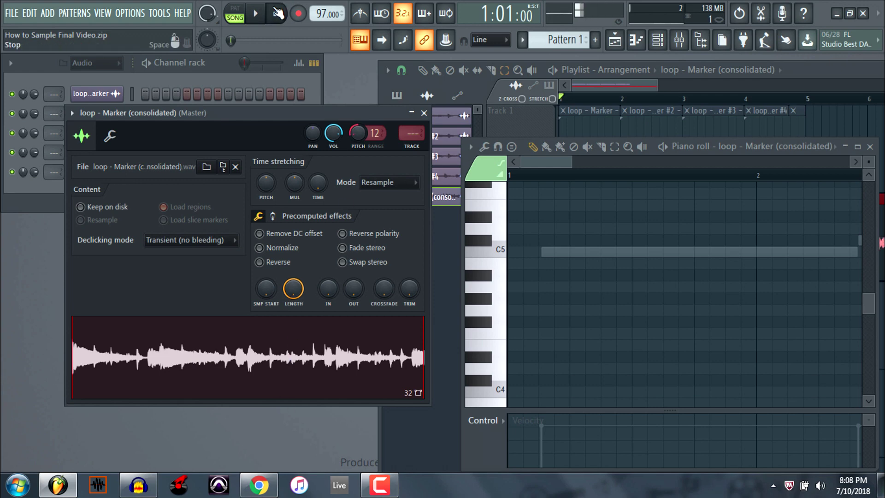
- Reset the channel pitch to default, then bend it slightly again
right_click(354, 131)
left_click(361, 134)
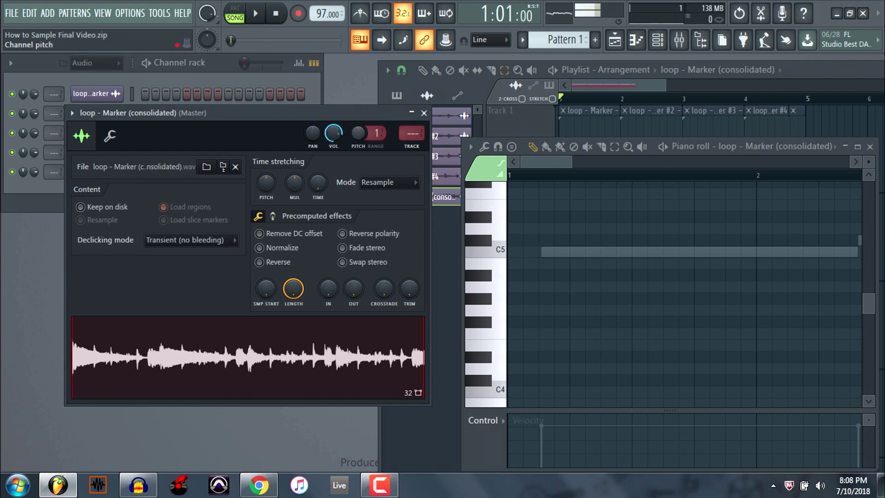
left_click_drag(358, 133, 358, 127)
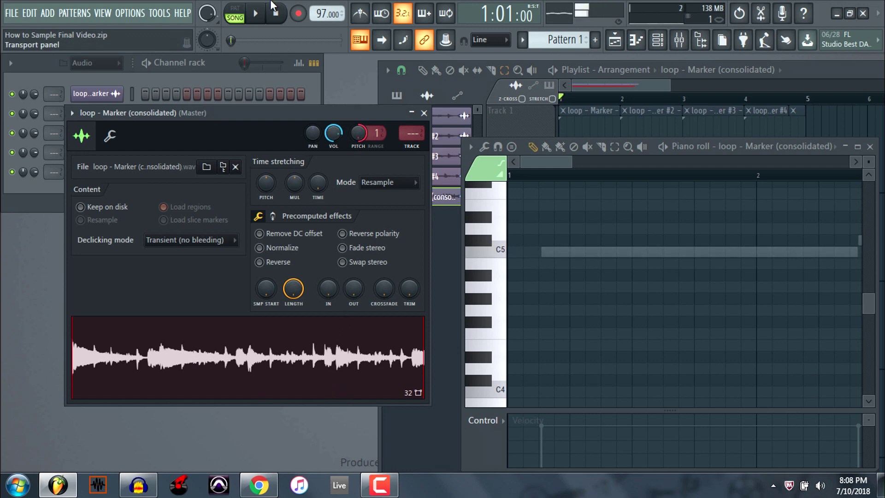
right_click(351, 133)
- Reset the channel pitch, preview at C5, drop the loop onto Track 2, and lower its pitch
left_click(372, 143)
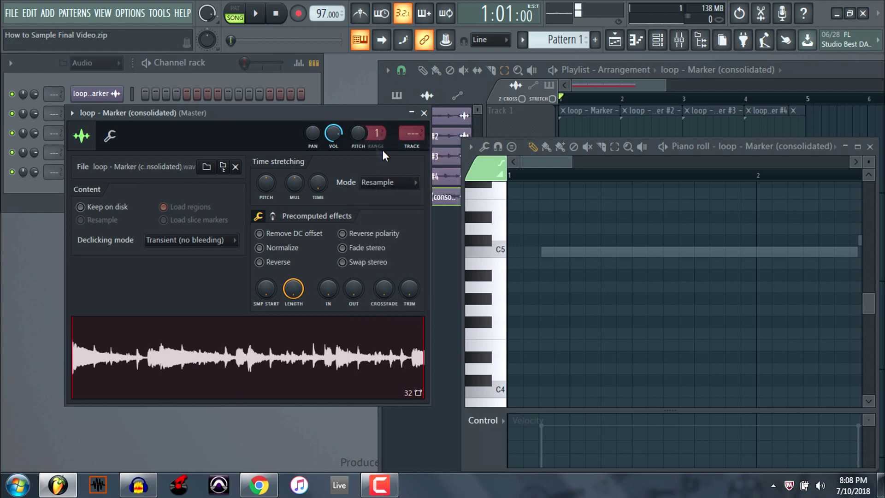
left_click(489, 250)
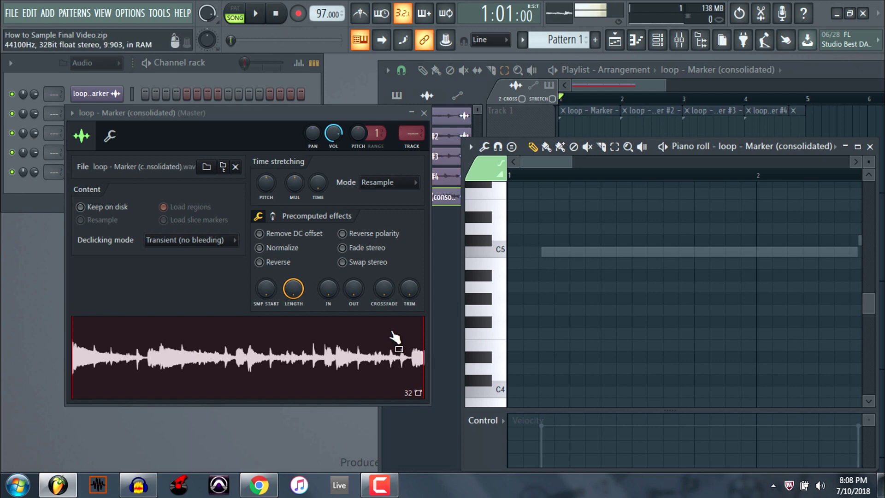
mouse_move(396, 338)
left_mouse_down()
mouse_move(742, 191)
mouse_move(659, 282)
left_mouse_up()
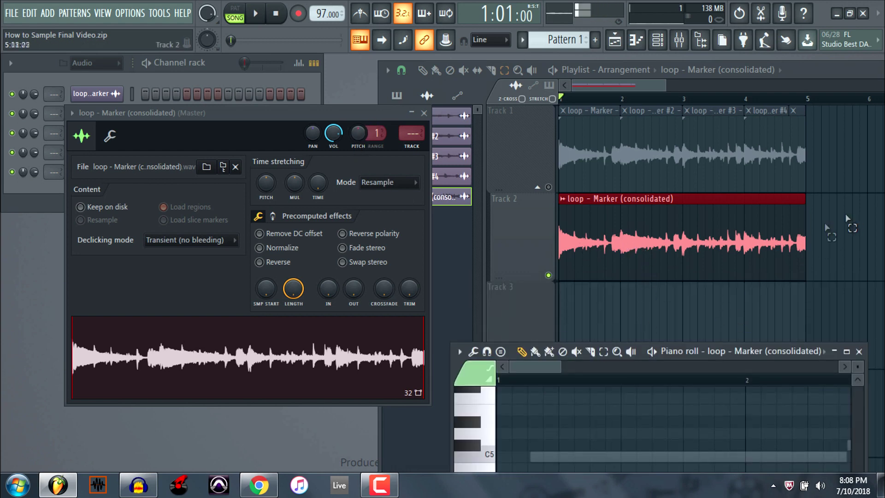
mouse_move(358, 133)
left_mouse_down()
mouse_move(358, 159)
mouse_move(358, 136)
left_mouse_up()
- Reset the channel pitch, then try time-stretch pitch shifts of -500 and +700 cents
right_click(356, 136)
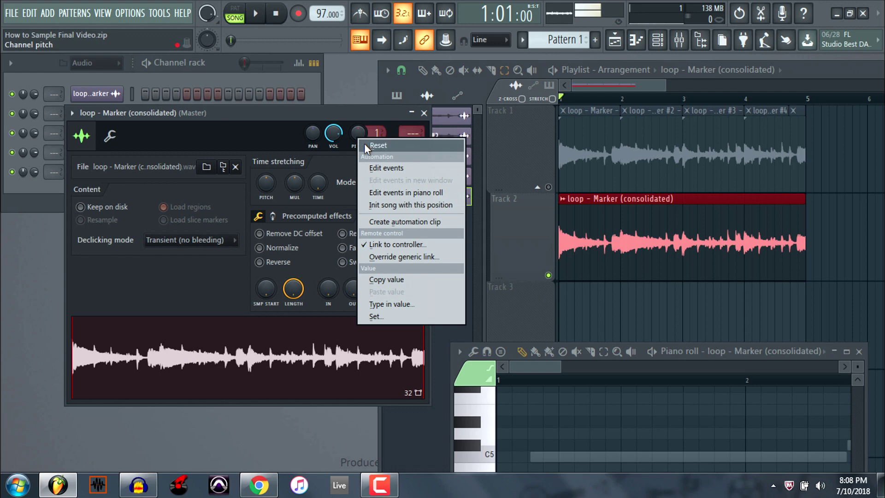
left_click(364, 143)
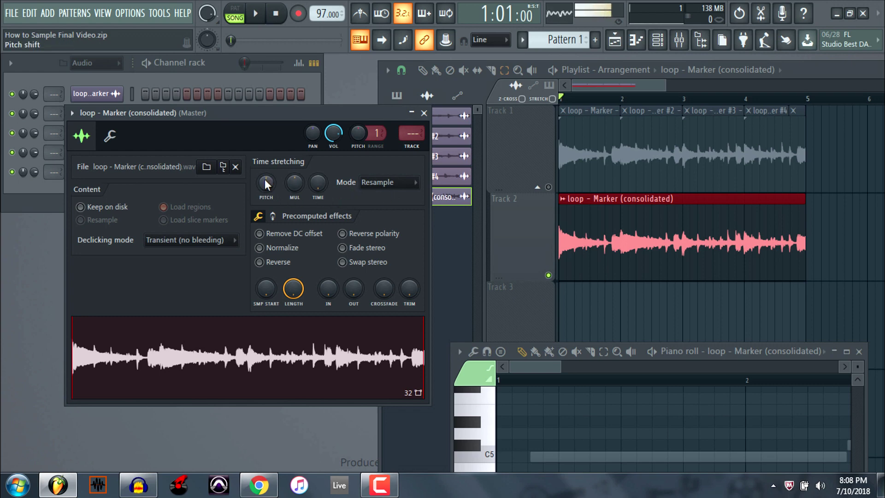
left_click_drag(266, 183, 266, 203)
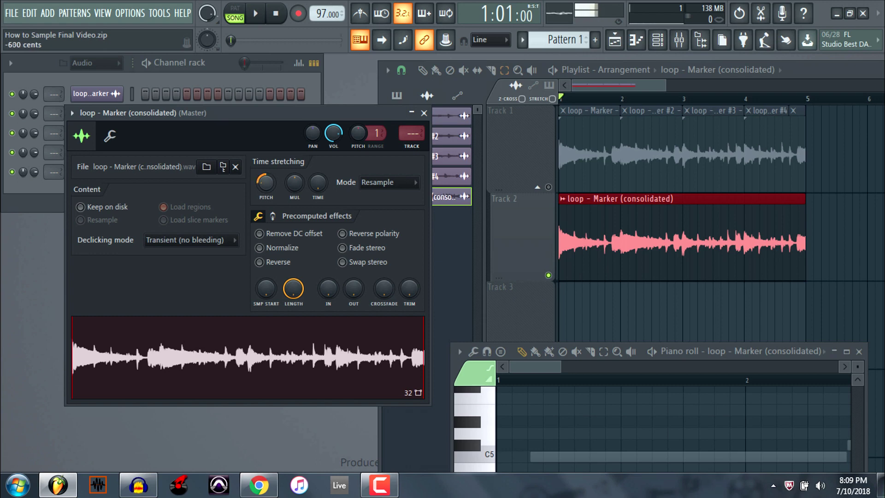
mouse_move(266, 184)
left_mouse_down()
mouse_move(266, 157)
mouse_move(266, 199)
mouse_move(266, 175)
left_mouse_up()
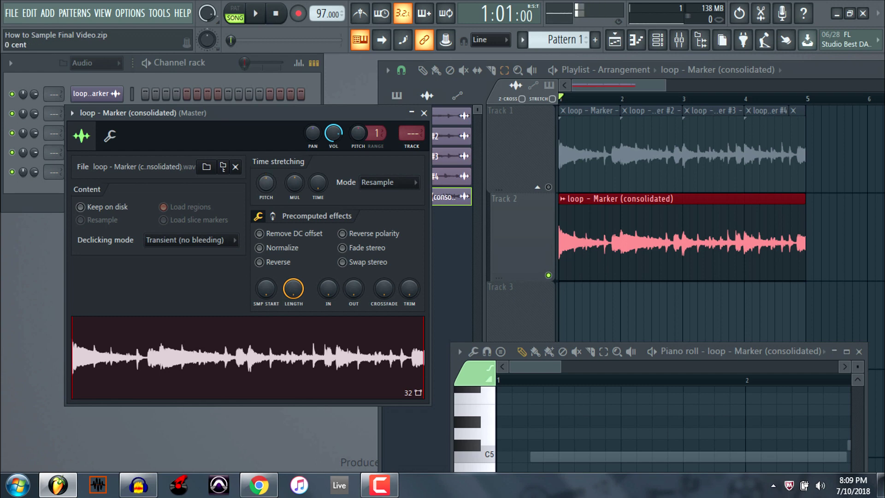
right_click(267, 184)
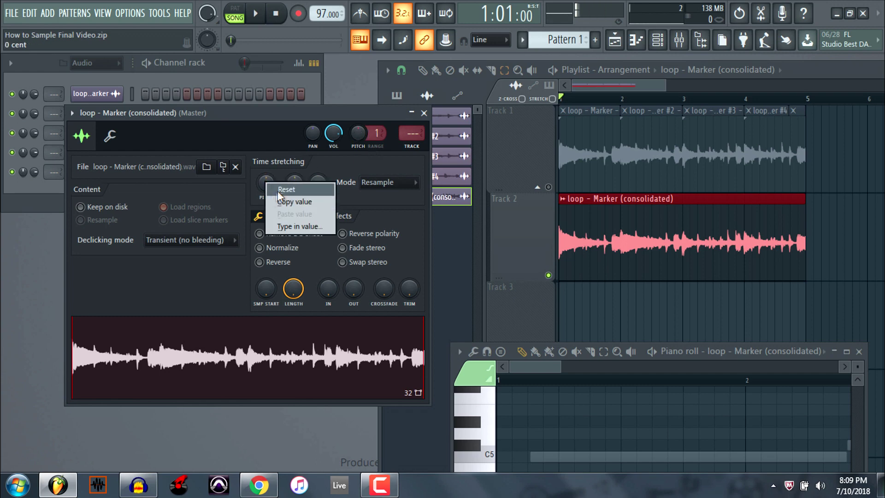
- Zero the time-stretch pitch shift, and reset the channel pitch after a brief +34 cent bump
left_click(278, 192)
left_click_drag(363, 137, 363, 137)
right_click(363, 137)
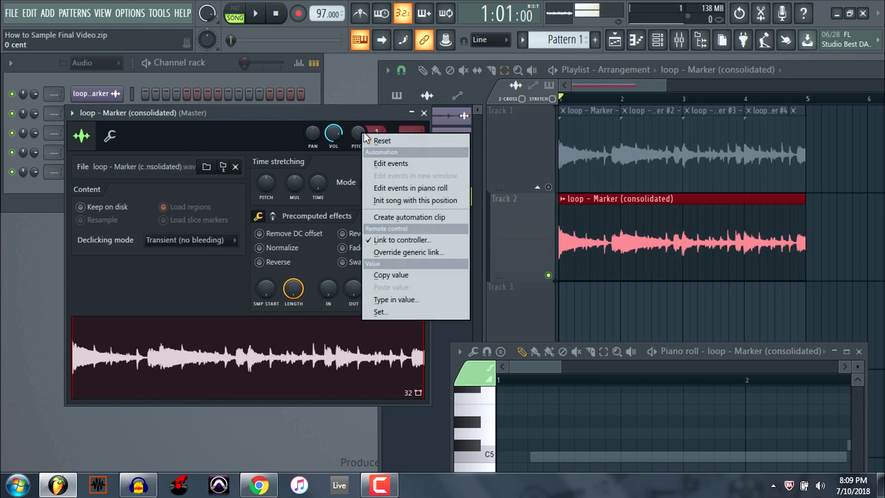
left_click(372, 140)
- Shift the sample pitch to -480, then -200 and -280 cents, and play to compare
left_click_drag(272, 188, 272, 198)
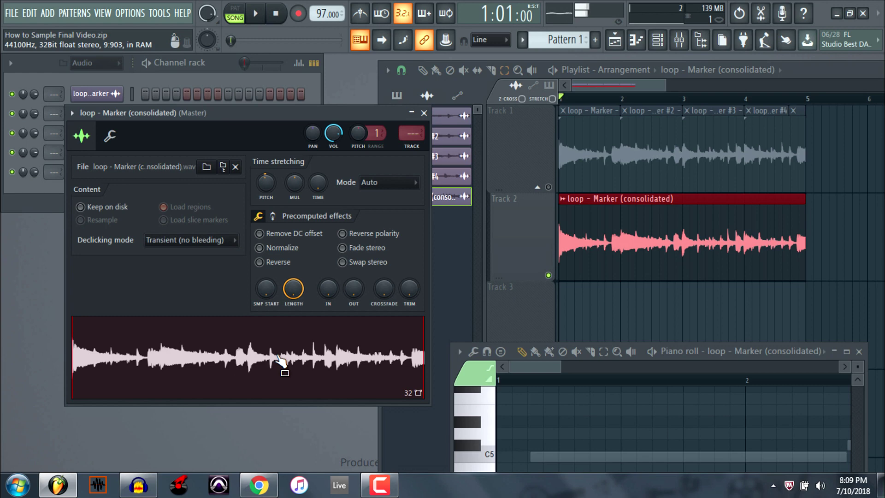
left_click_drag(264, 180, 264, 186)
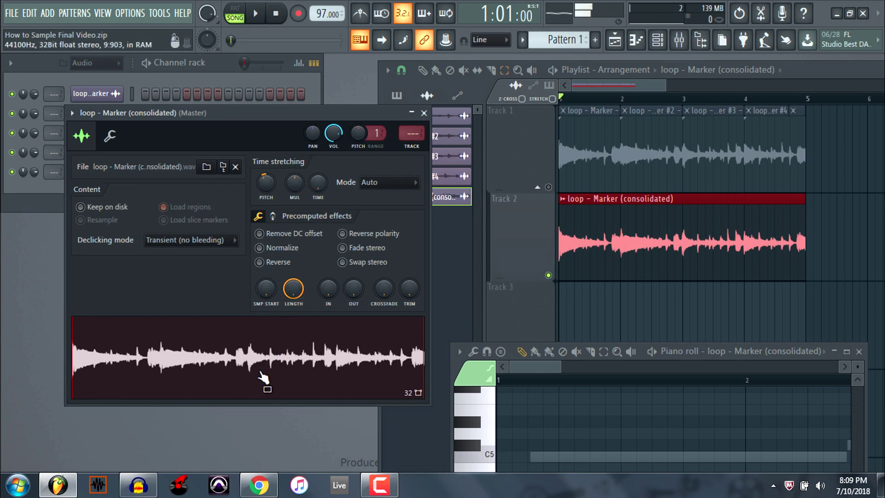
left_click_drag(264, 180, 264, 189)
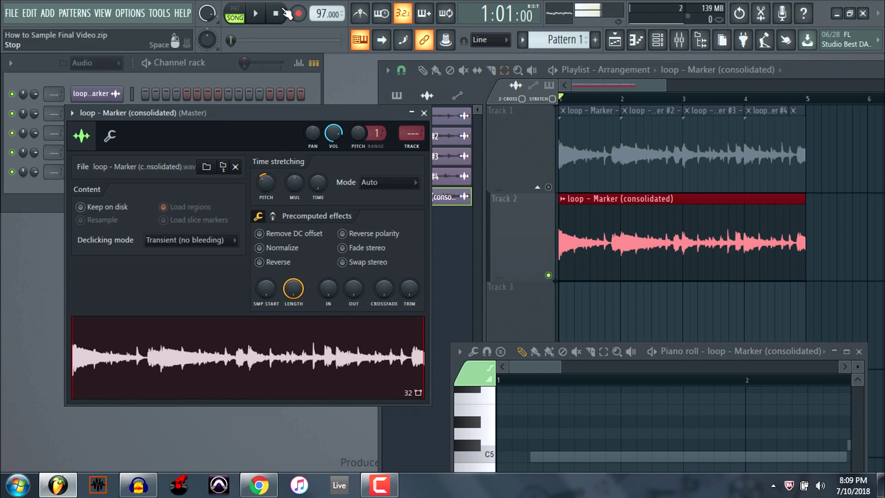
left_click(261, 13)
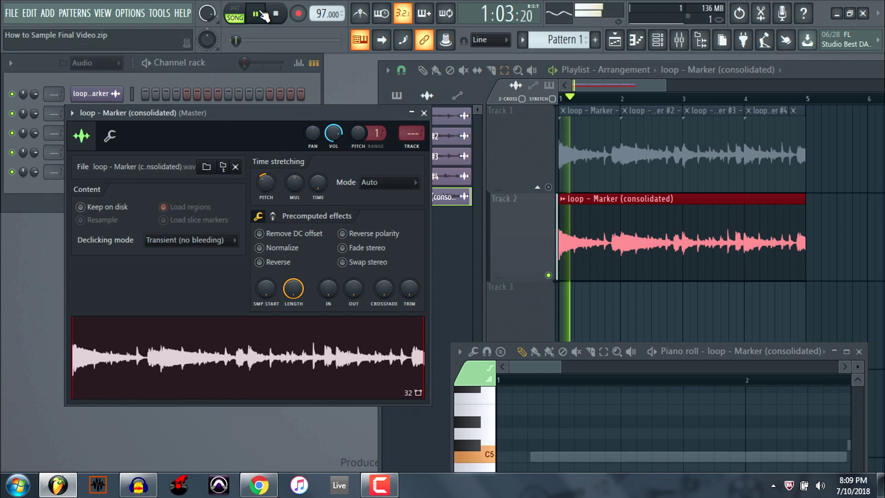
key("space")
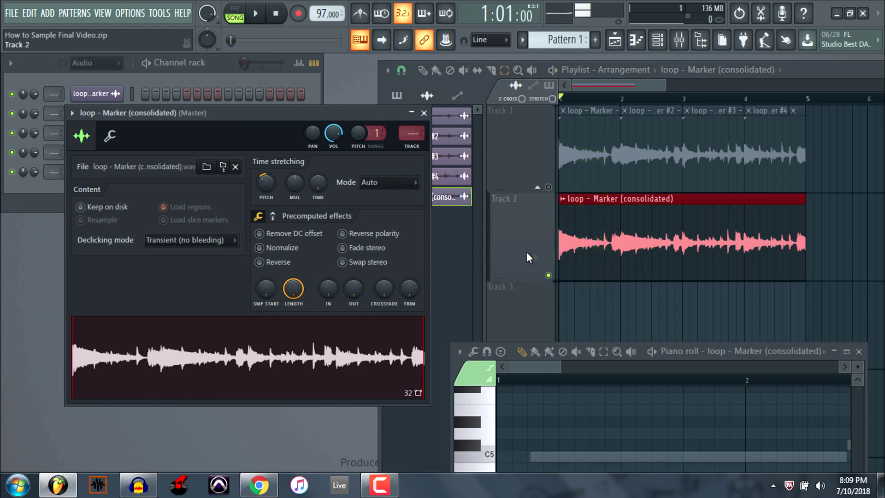
- Deepen the pitch shift to -360 cents and play the song again
left_click_drag(266, 183, 266, 190)
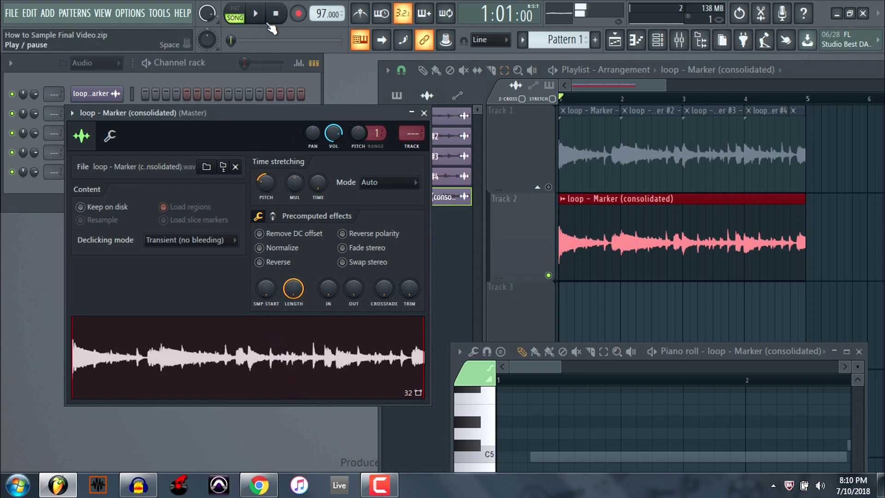
left_click(256, 14)
left_click(276, 14)
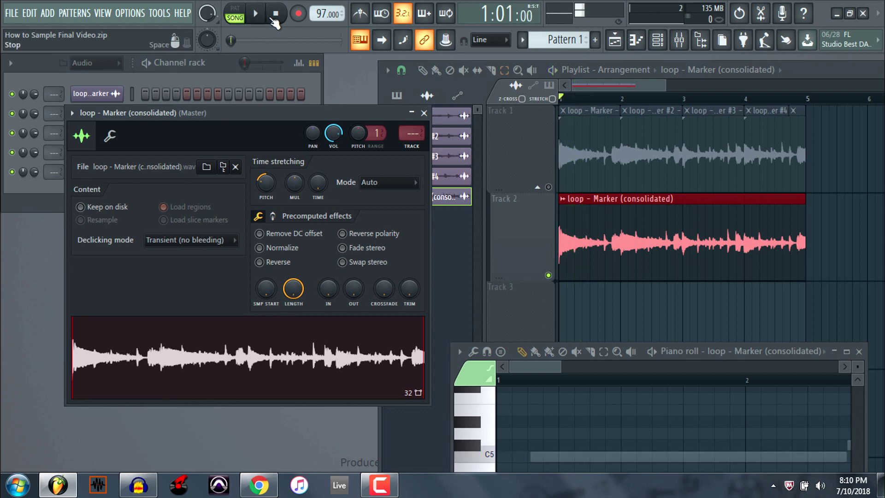
right_click(267, 187)
- Reset the pitch, switch to Resample mode, and turn TIME to resize the Track 2 clip
left_click(269, 191)
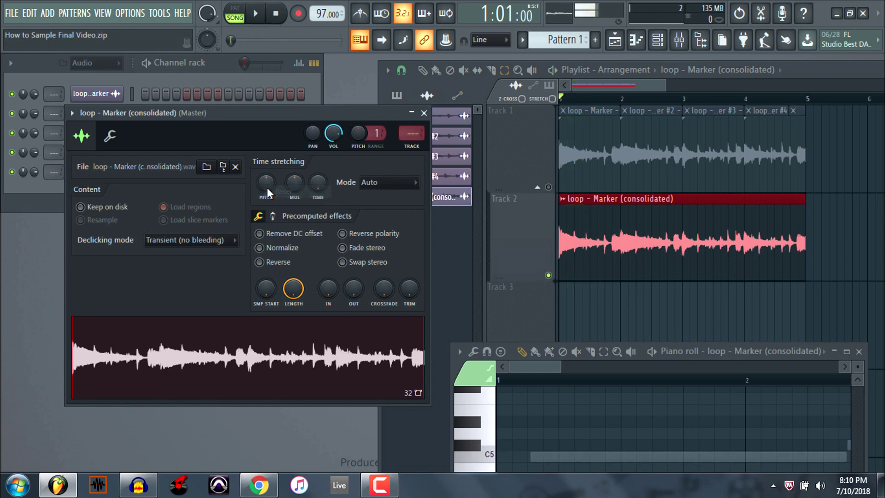
left_click(379, 182)
left_click(382, 206)
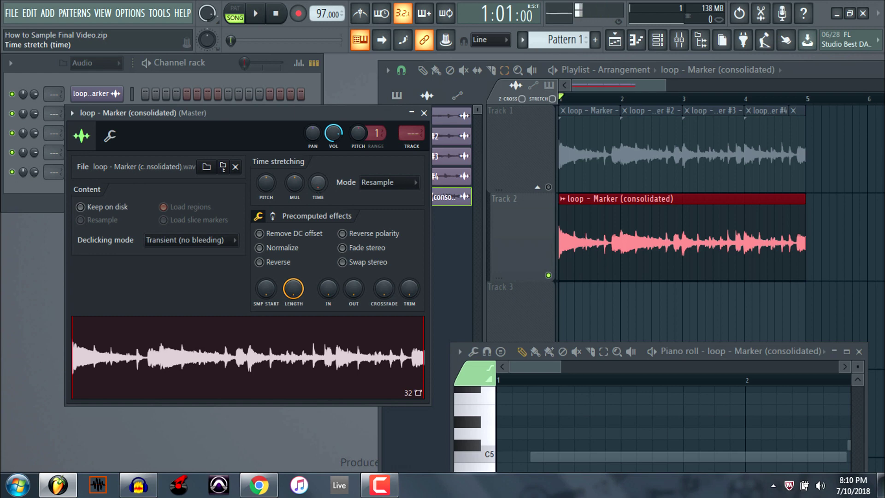
left_click_drag(319, 183, 318, 177)
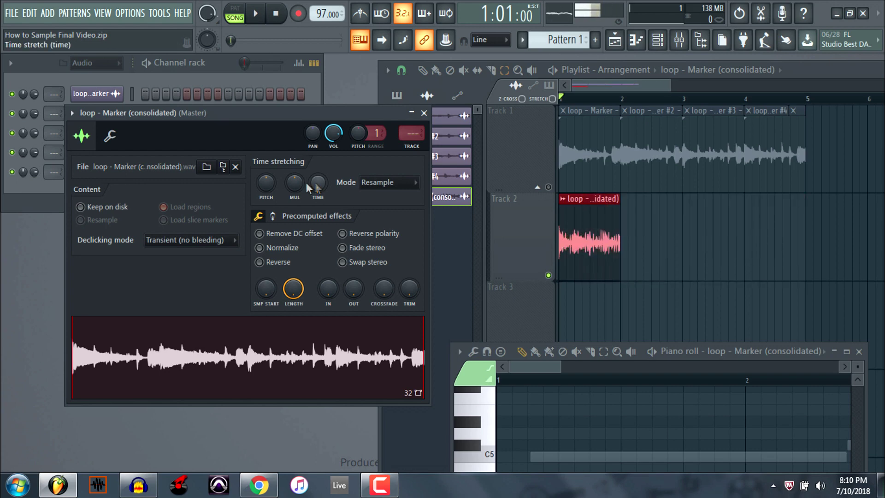
mouse_move(318, 183)
left_mouse_down()
mouse_move(318, 175)
mouse_move(316, 184)
left_mouse_up()
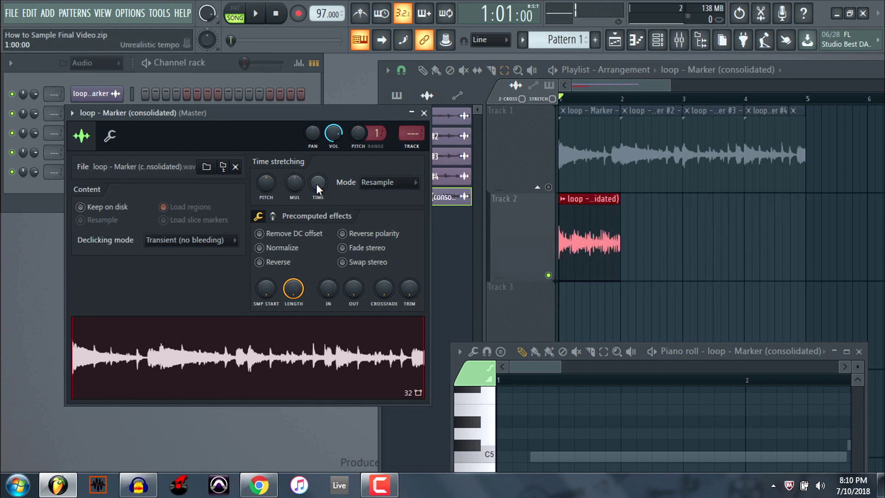
- Try preset stretch lengths of 1 beat, 2 beats and 1 bar
right_click(317, 182)
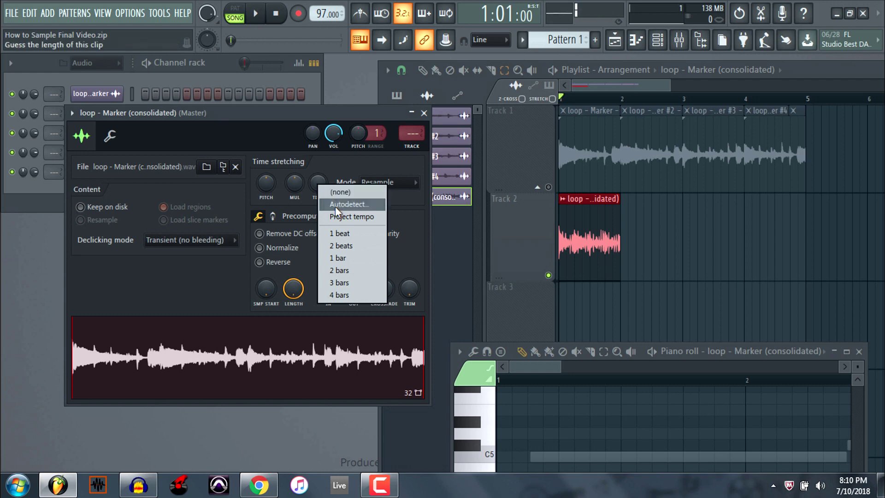
left_click(351, 233)
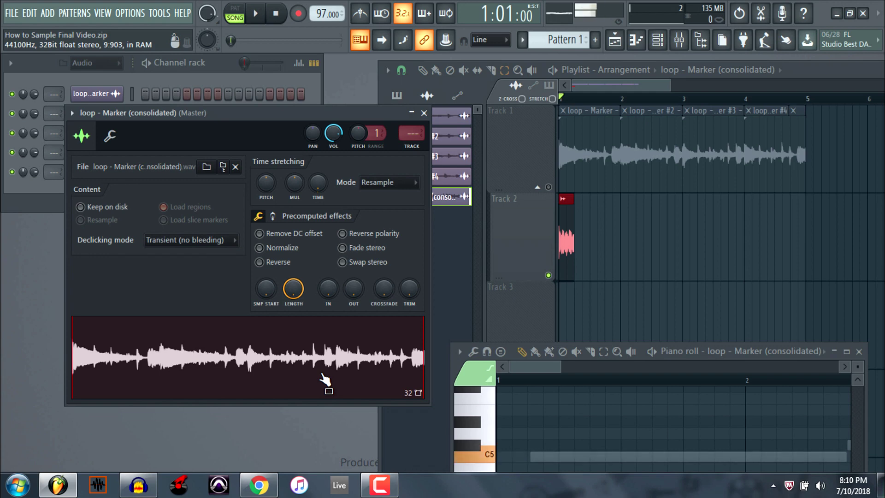
right_click(316, 183)
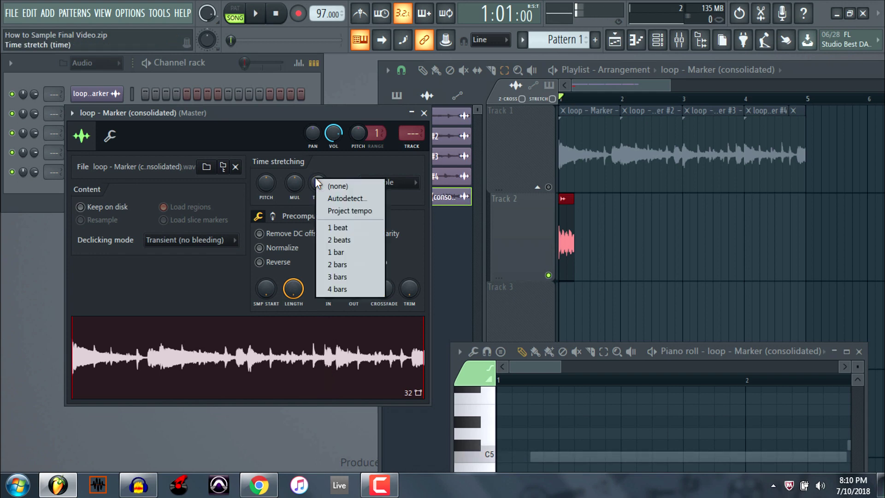
left_click(345, 239)
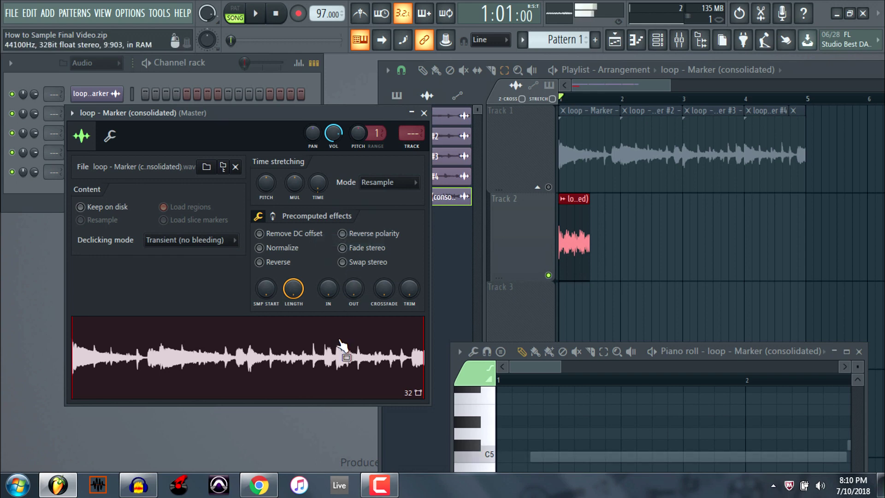
right_click(320, 182)
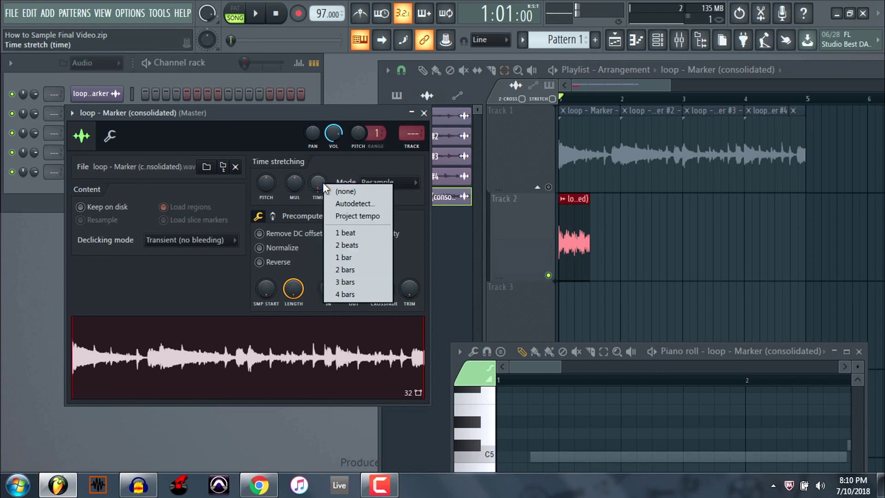
left_click(347, 257)
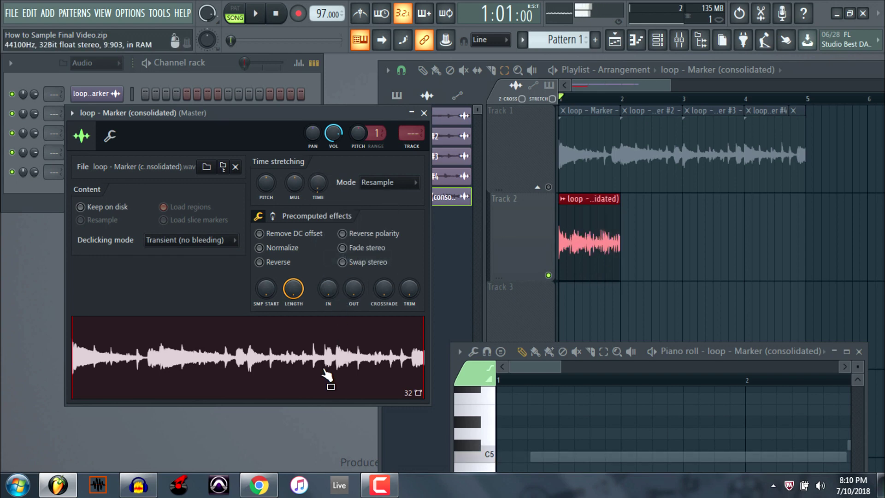
- Set the stretch length to 2 bars and lower the pitch by 170 cents
right_click(320, 180)
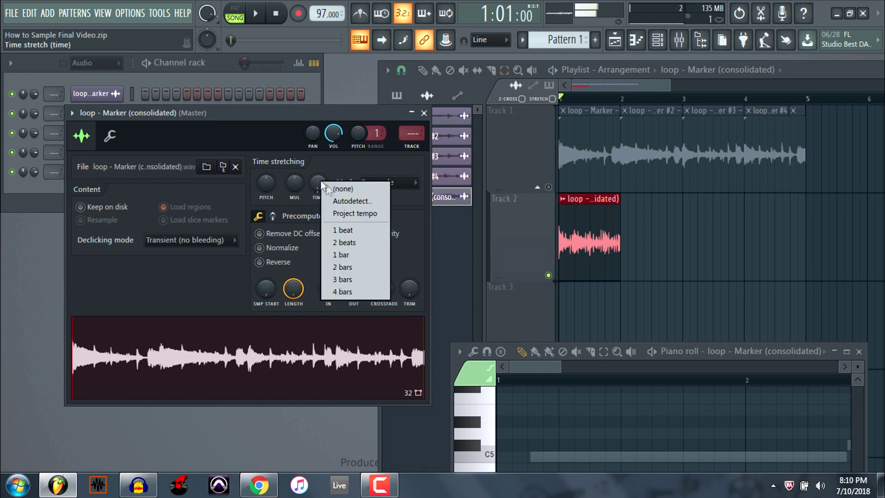
left_click(359, 267)
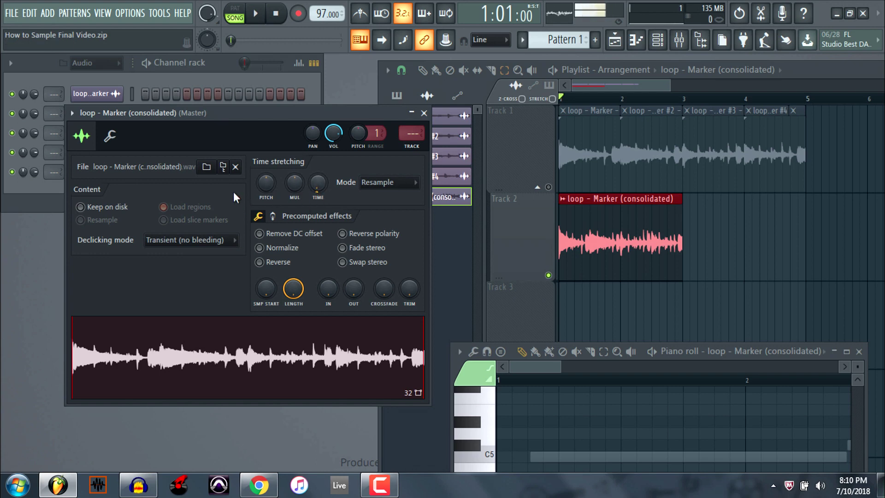
left_click_drag(266, 183, 266, 194)
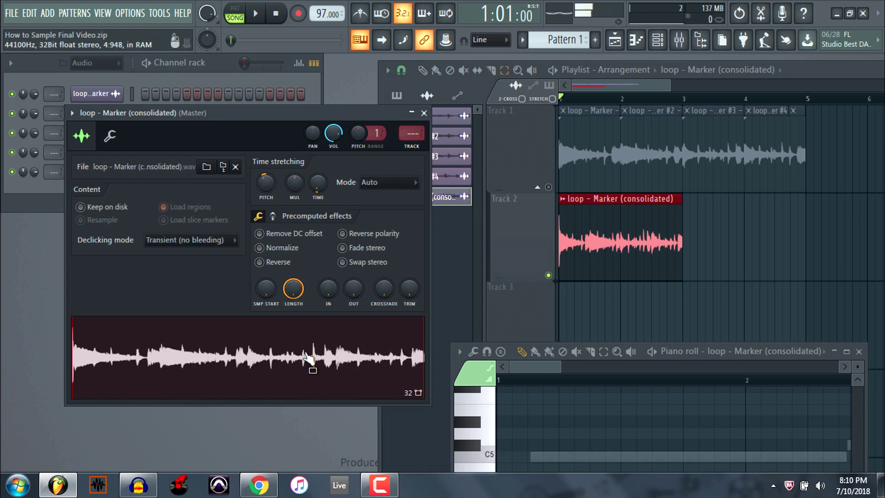
right_click(323, 186)
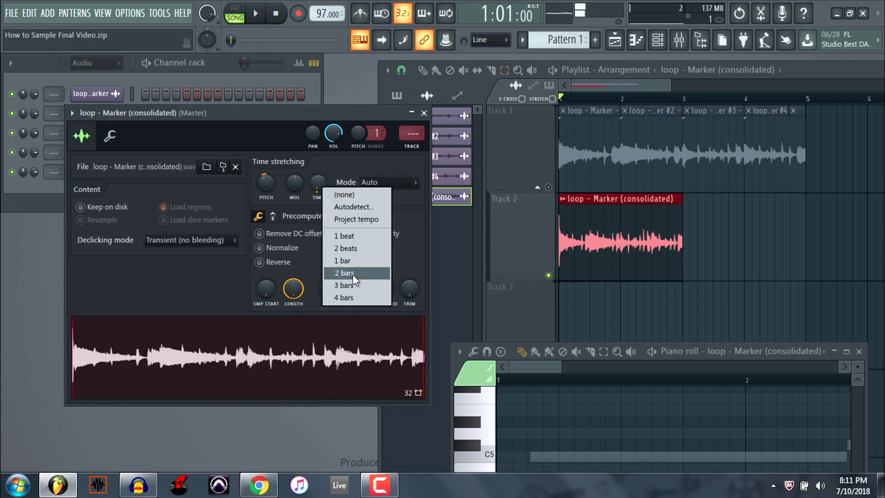
- Set the stretch length to 4 bars, try +300 cents pitch, then clear the length and reset pitch
left_click(353, 297)
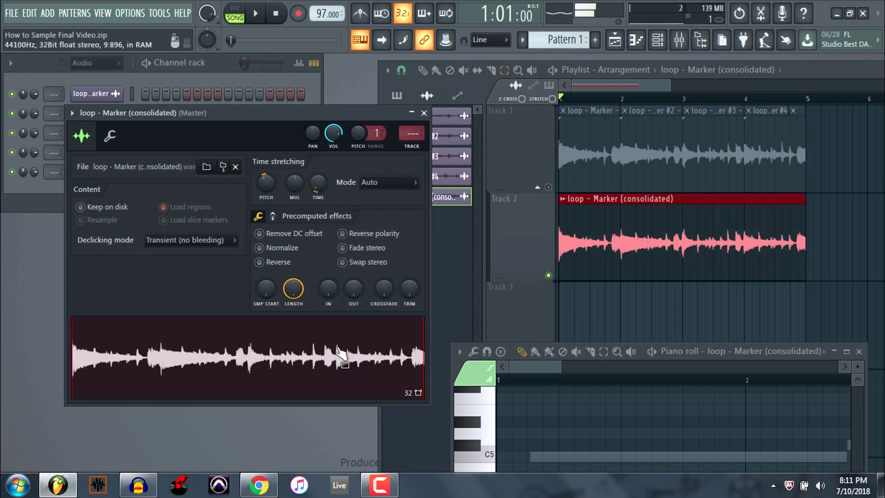
left_click_drag(266, 176, 265, 147)
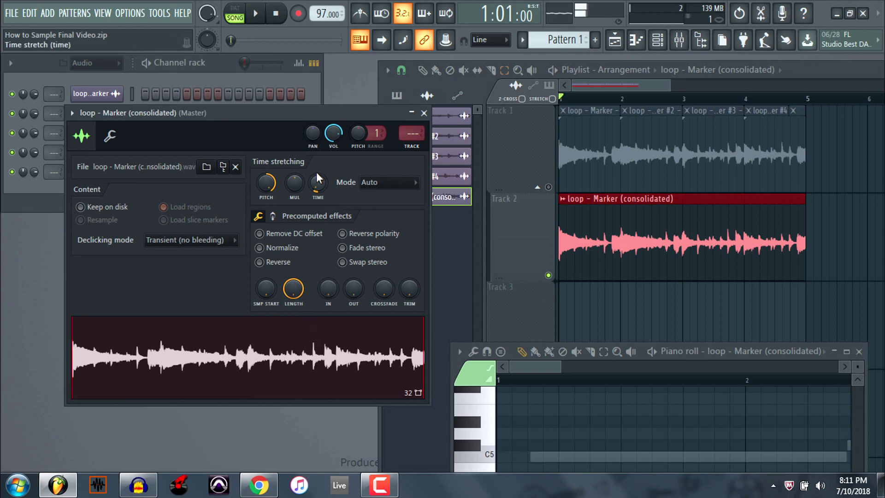
right_click(317, 186)
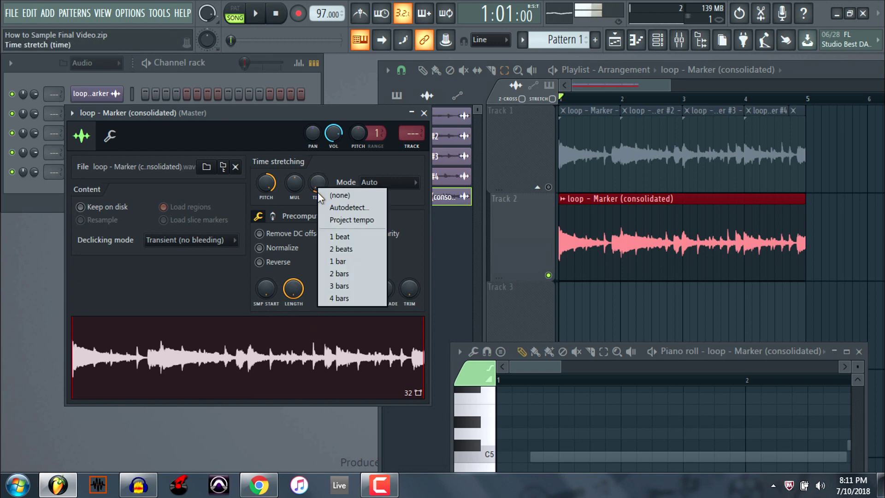
left_click(322, 193)
right_click(266, 184)
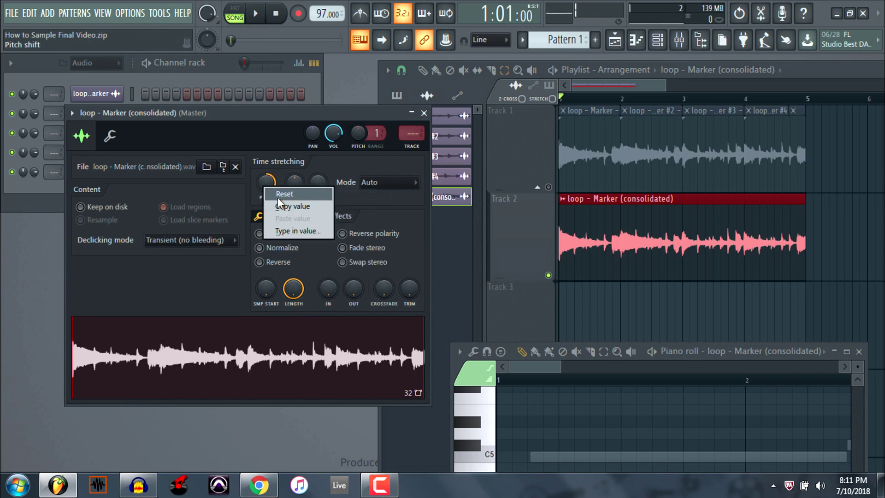
left_click(278, 197)
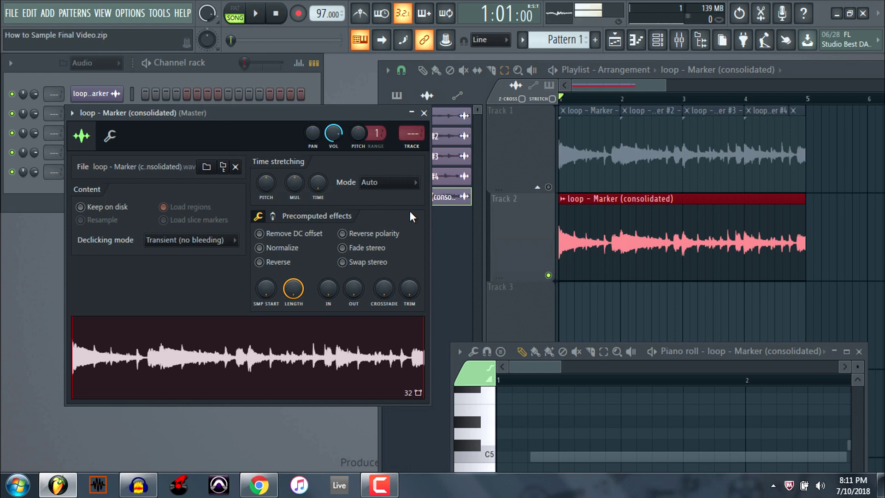
- Try a quarter-length time and -290 cents pitch, reset the pitch, and choose Stretch mode
mouse_move(318, 183)
left_mouse_down()
mouse_move(319, 171)
mouse_move(320, 187)
left_mouse_up()
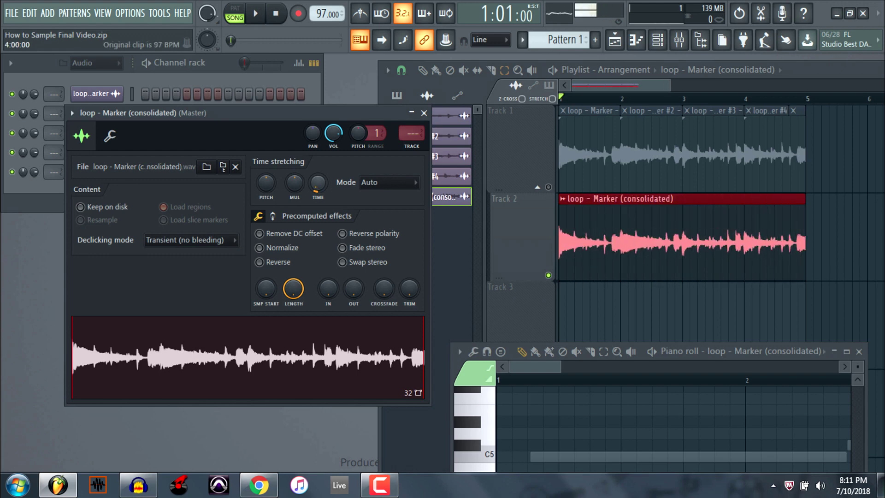
right_click(323, 187)
left_click(344, 195)
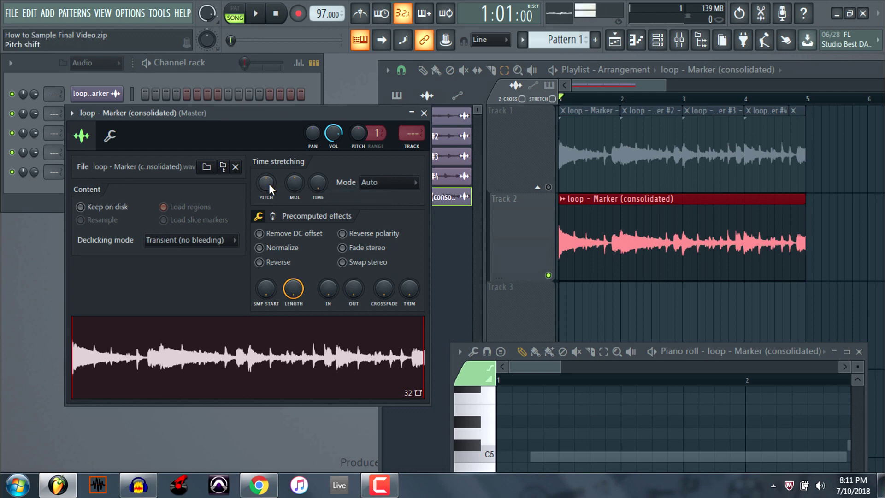
mouse_move(269, 183)
left_mouse_down()
mouse_move(269, 198)
mouse_move(269, 183)
left_mouse_up()
right_click(269, 183)
left_click(361, 191)
left_click(388, 182)
left_click(389, 220)
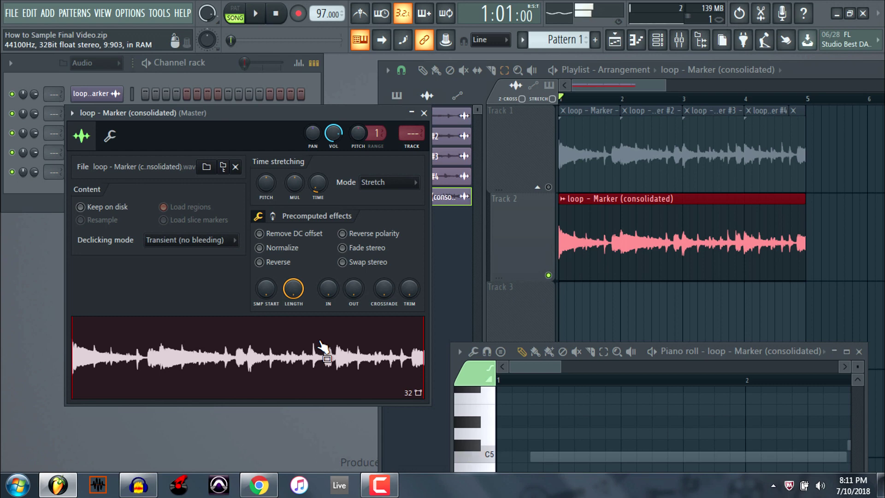
right_click(319, 184)
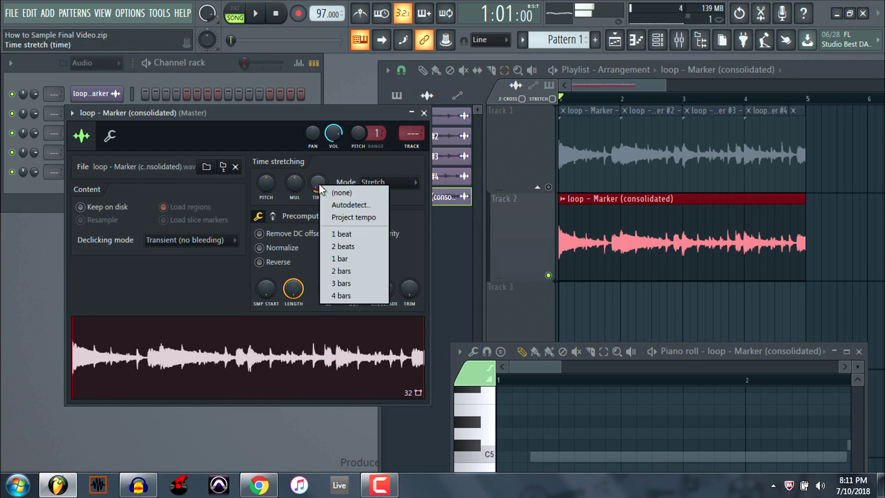
left_click(347, 247)
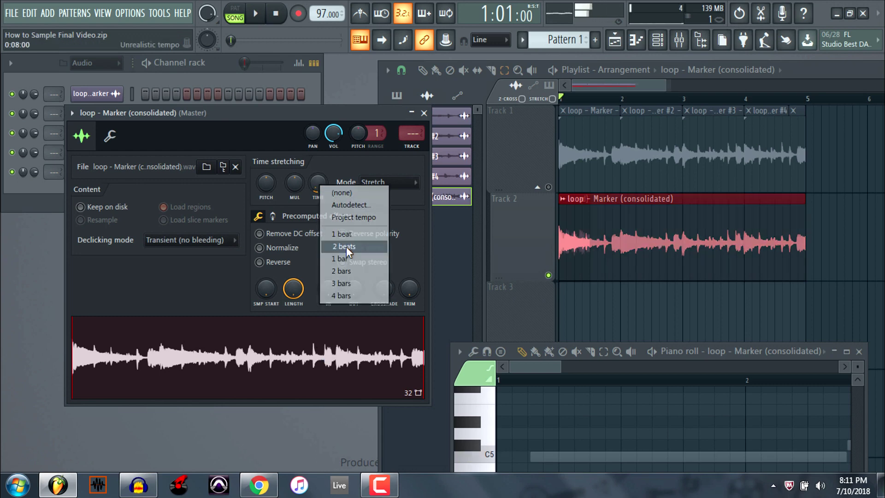
right_click(319, 184)
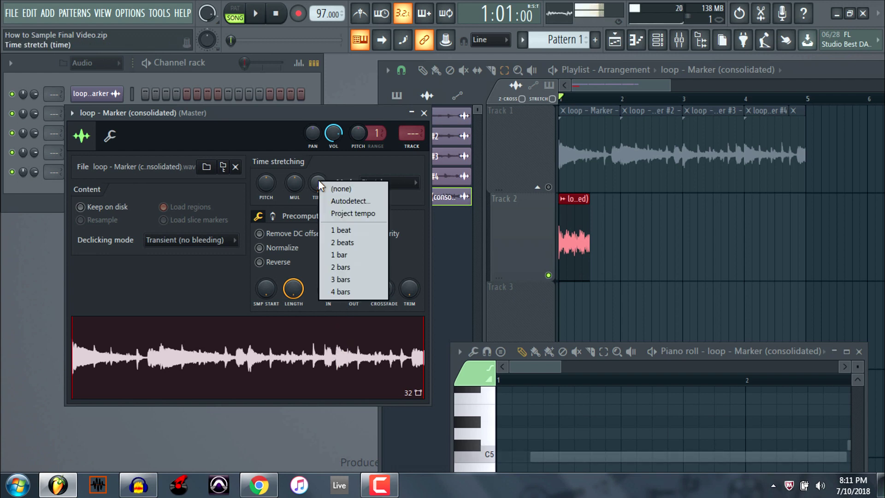
left_click(352, 257)
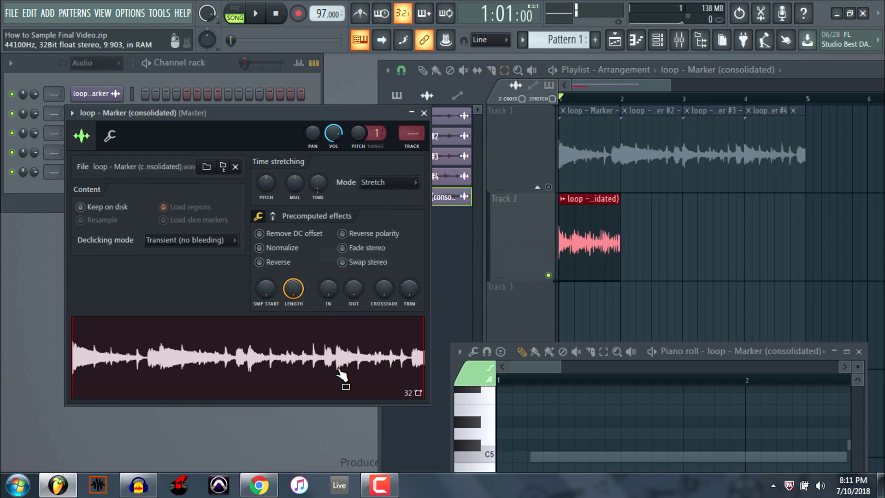
right_click(325, 188)
left_click(355, 276)
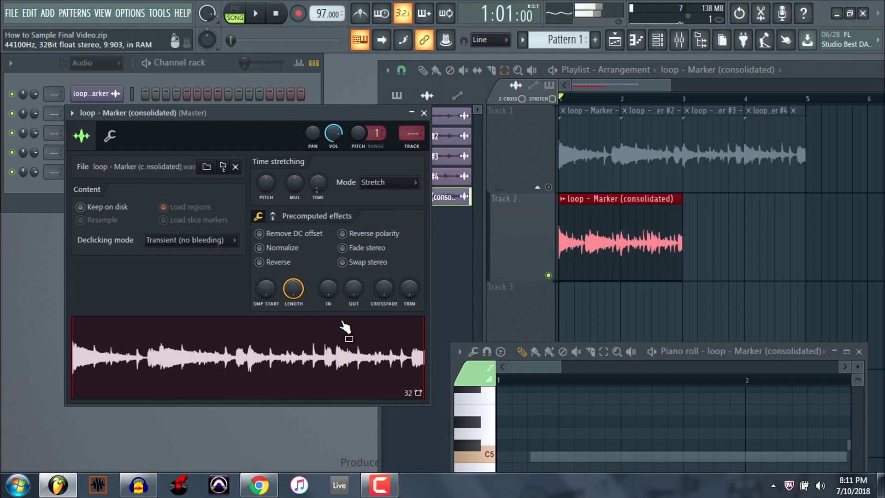
right_click(319, 182)
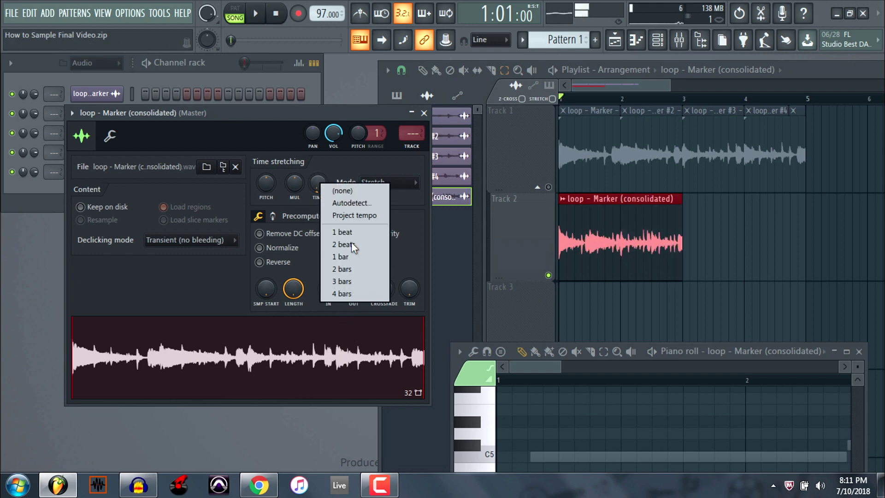
left_click(369, 290)
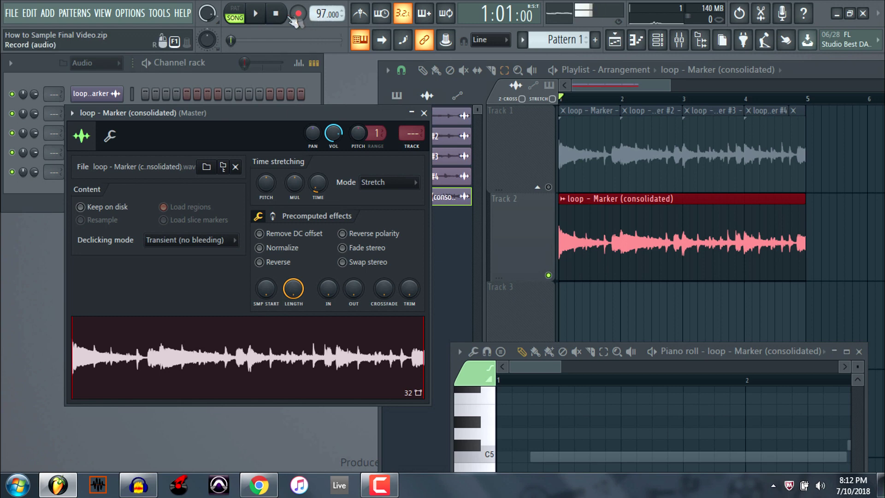
- Play the song while slowing the tempo to 66 BPM, then stop
left_click(256, 15)
mouse_move(327, 14)
left_mouse_down()
mouse_move(327, 28)
mouse_move(327, 1)
mouse_move(327, 11)
left_mouse_up()
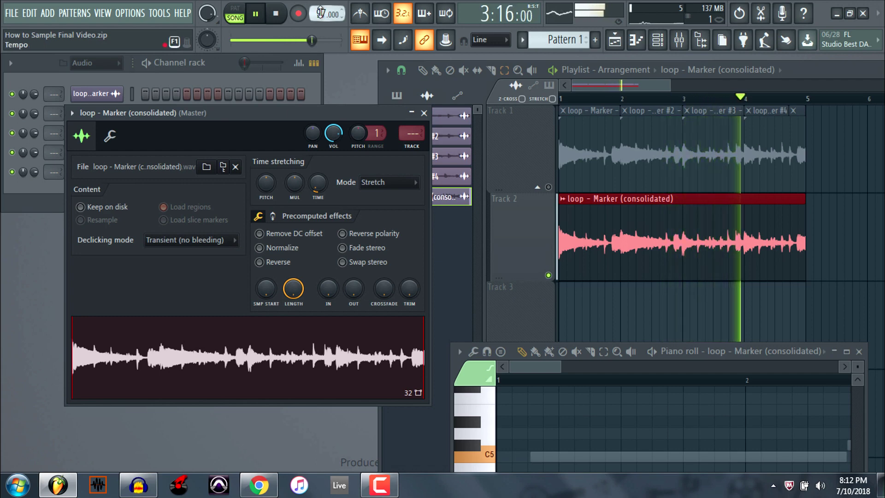
left_click(276, 15)
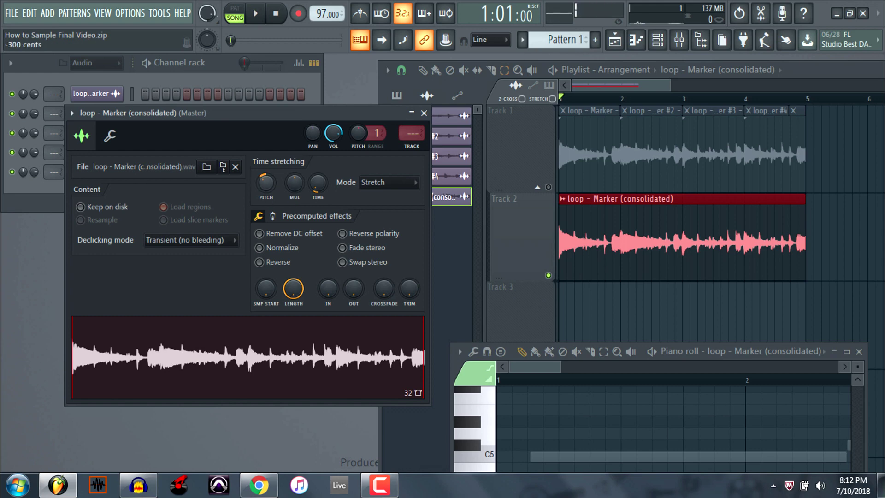
- Play the loop again with the tempo slowed to 86 BPM, then stop
left_click(259, 16)
mouse_move(323, 14)
left_mouse_down()
mouse_move(323, 36)
mouse_move(323, 2)
mouse_move(323, 15)
left_mouse_up()
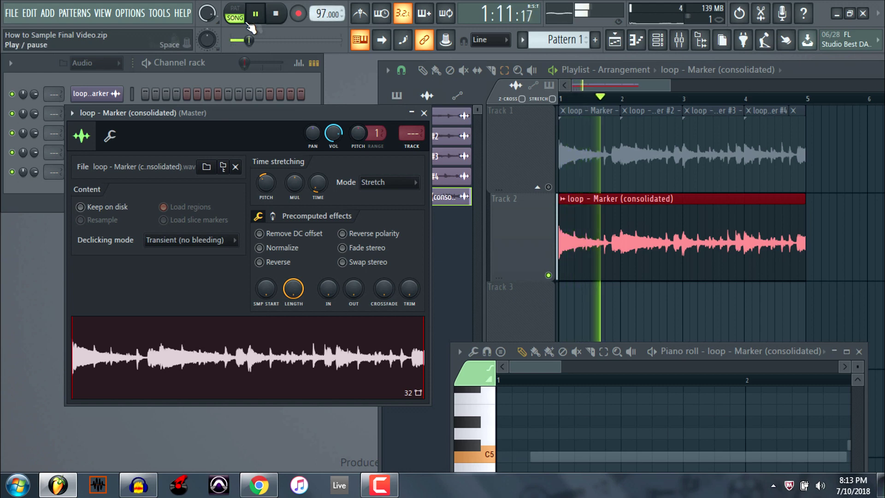
left_click(249, 24)
left_click(391, 183)
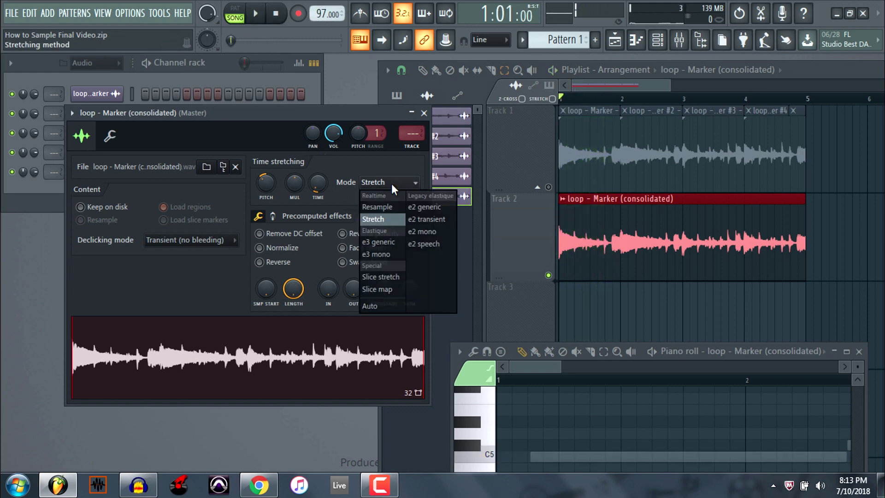
- Switch to Resample mode, set the stretch time to 4 bars, reset pitch, and preview the loop
left_click(394, 210)
right_click(316, 180)
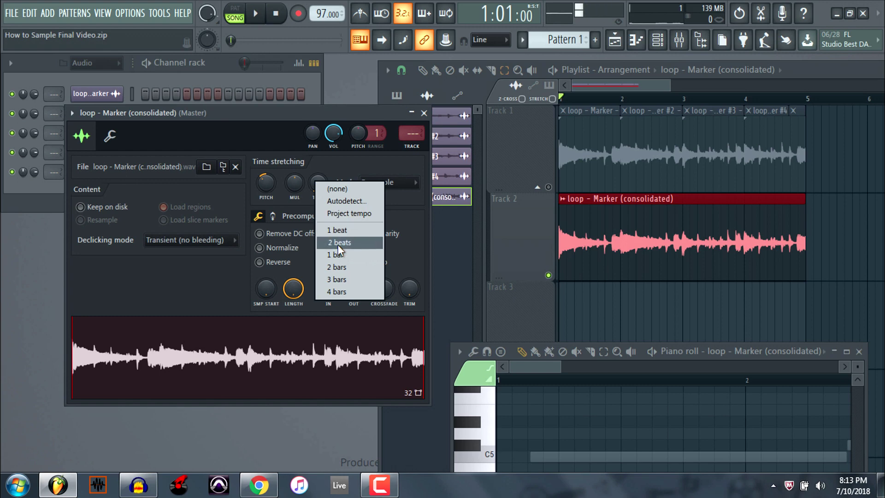
left_click(351, 293)
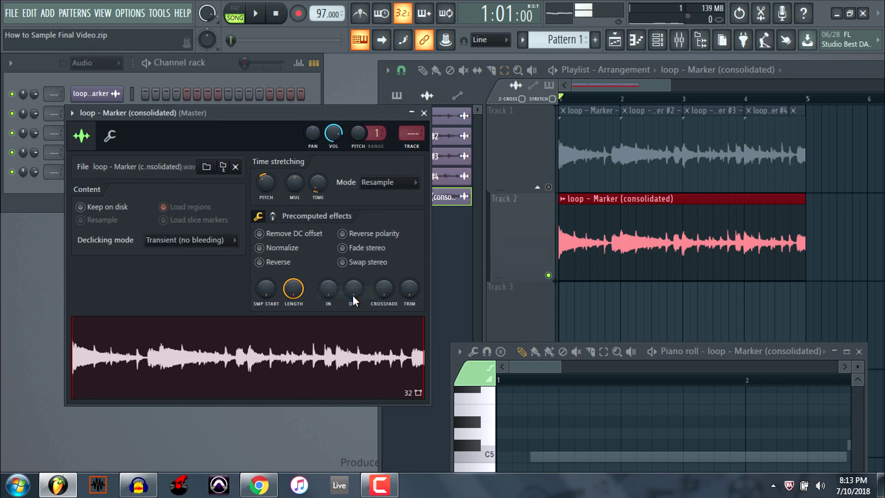
right_click(277, 179)
left_click(277, 178)
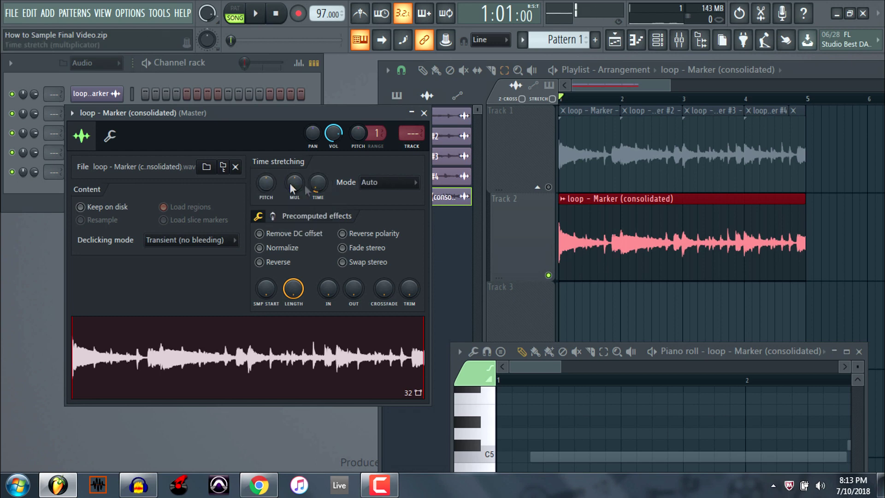
left_click(365, 355)
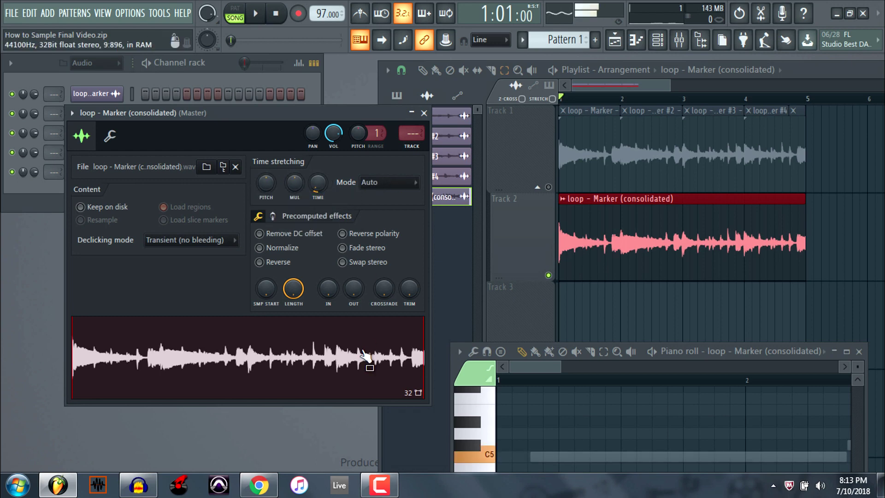
- Play while raising the tempo to 114 BPM, confirm the restretch prompt, then stop
left_click(265, 14)
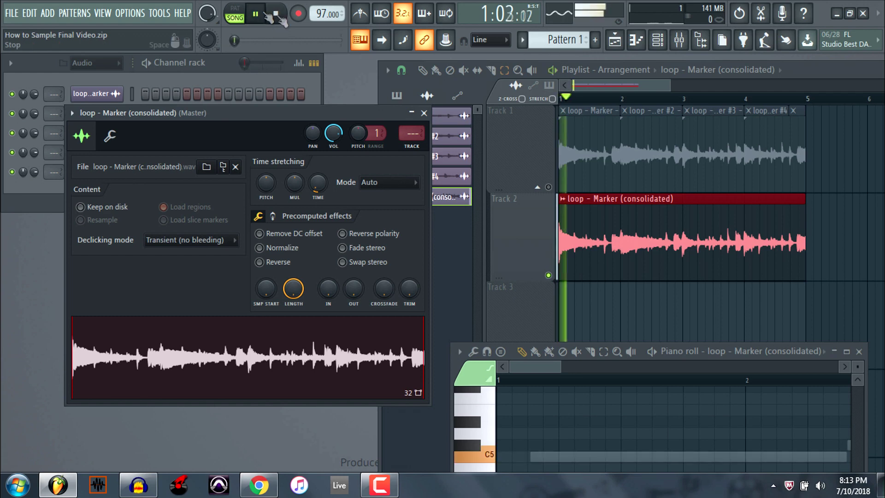
mouse_move(326, 14)
left_mouse_down()
mouse_move(327, 2)
mouse_move(321, 20)
left_mouse_up()
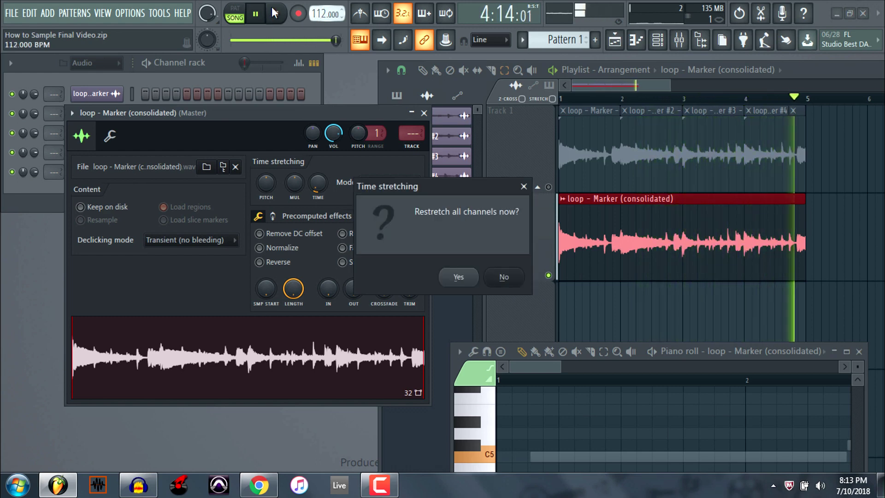
left_click(504, 279)
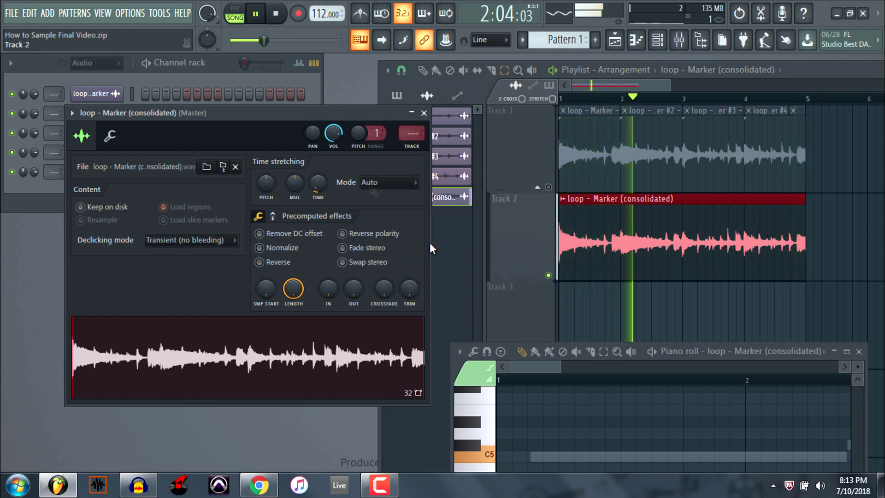
left_click(276, 13)
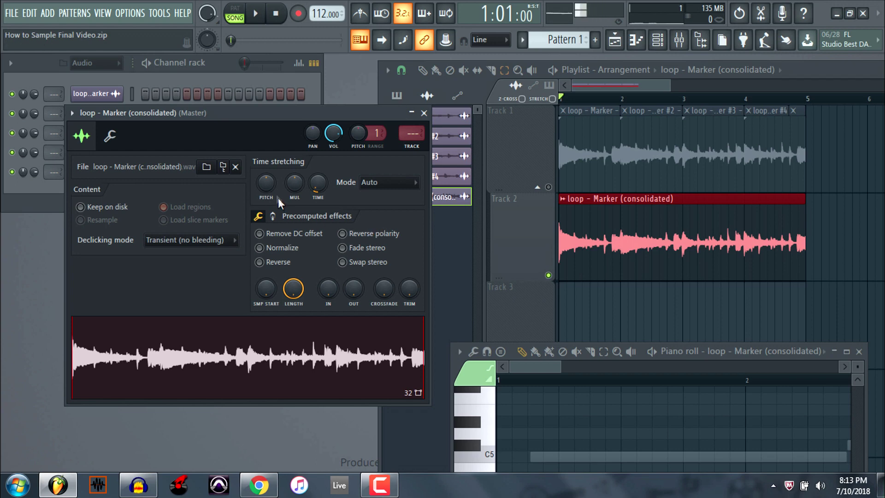
- Lower the pitch by 70 cents, then play while changing the tempo to 113 BPM and confirm restretch
left_click_drag(267, 182, 267, 198)
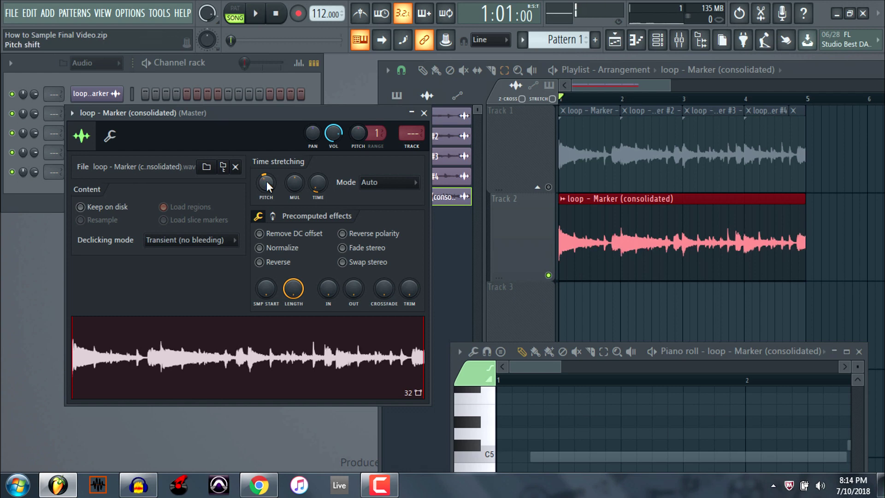
key("space")
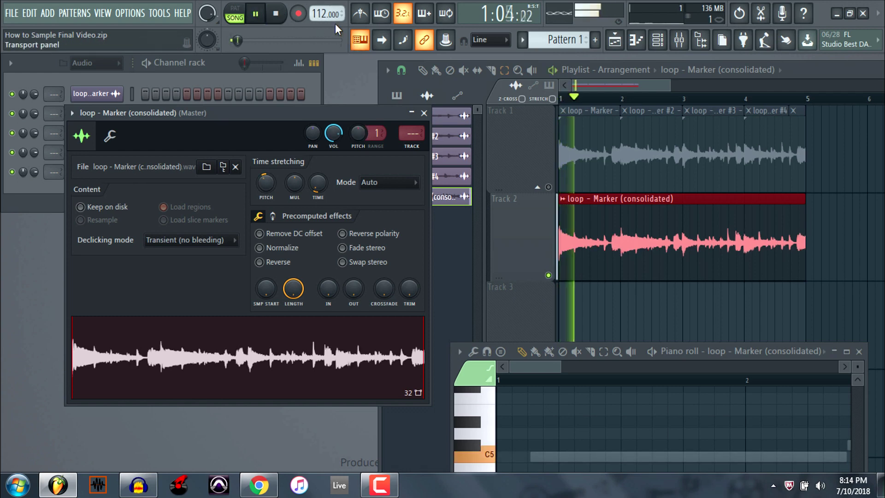
mouse_move(323, 14)
left_mouse_down()
mouse_move(323, 51)
mouse_move(322, 17)
mouse_move(323, 27)
left_mouse_up()
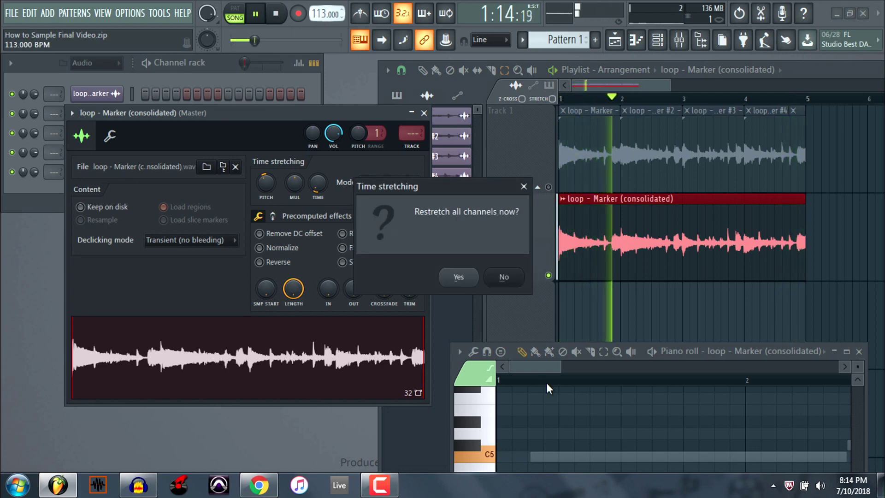
left_click(509, 277)
key("space")
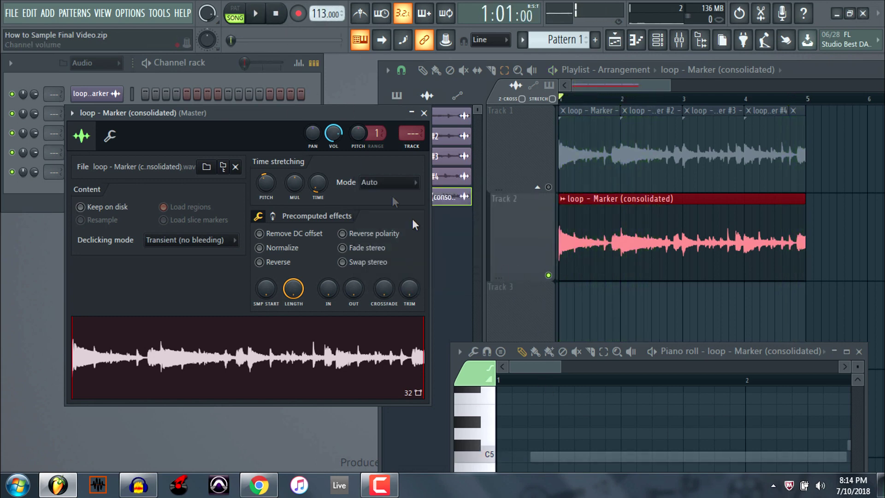
- Switch the loop to Stretch mode, clear its stretch time to none and reset pitch
left_click(375, 182)
left_click(379, 218)
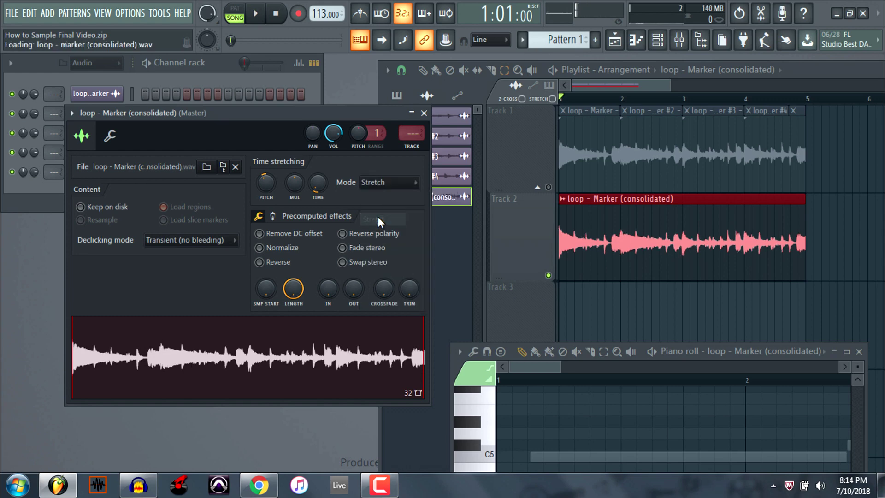
right_click(313, 182)
left_click(322, 190)
right_click(265, 184)
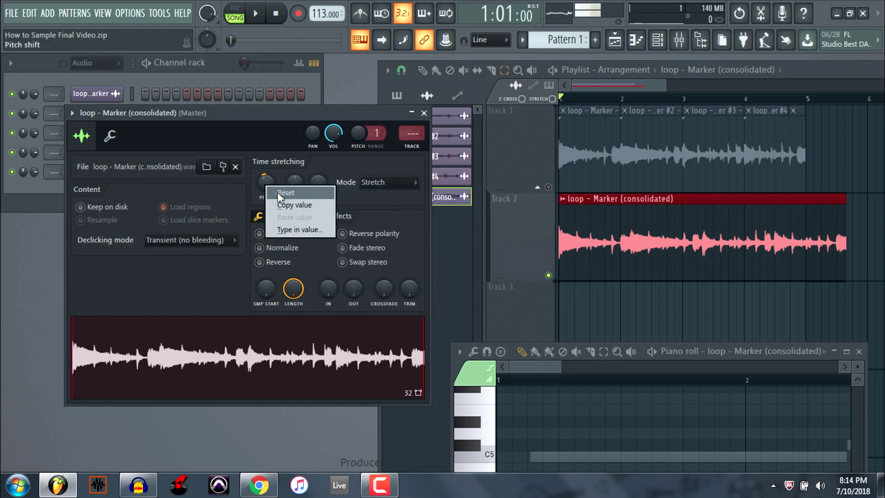
left_click(282, 193)
- Set the stretch time to 4 bars and play the loop while slowing the tempo to 76 BPM
right_click(318, 184)
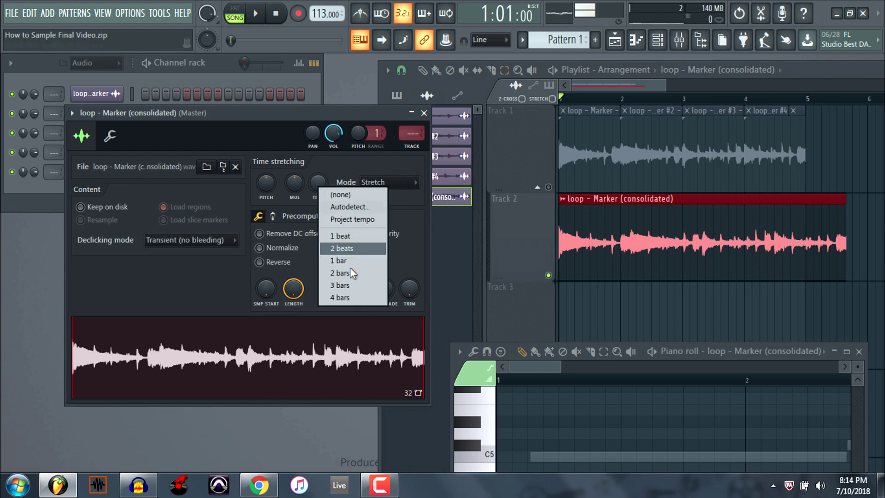
left_click(363, 298)
left_click(255, 13)
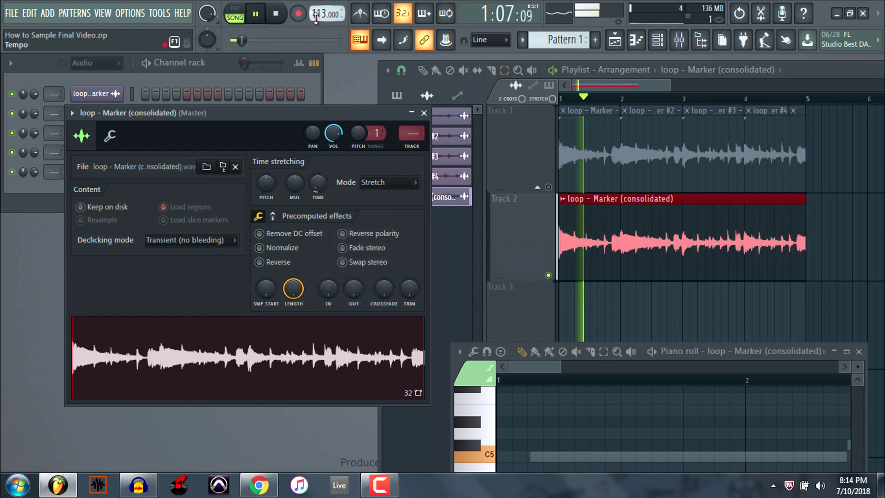
mouse_move(316, 17)
left_mouse_down()
mouse_move(315, 36)
mouse_move(315, 18)
left_mouse_up()
left_click(276, 14)
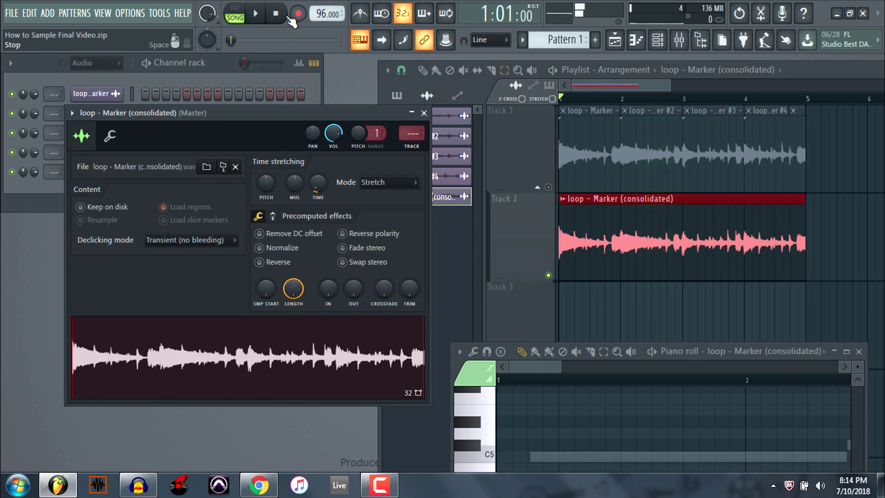
- Lower the loop's pitch by 160 cents and replay it, stopping with the tempo at 107 BPM
left_click_drag(264, 188, 264, 198)
left_click(255, 14)
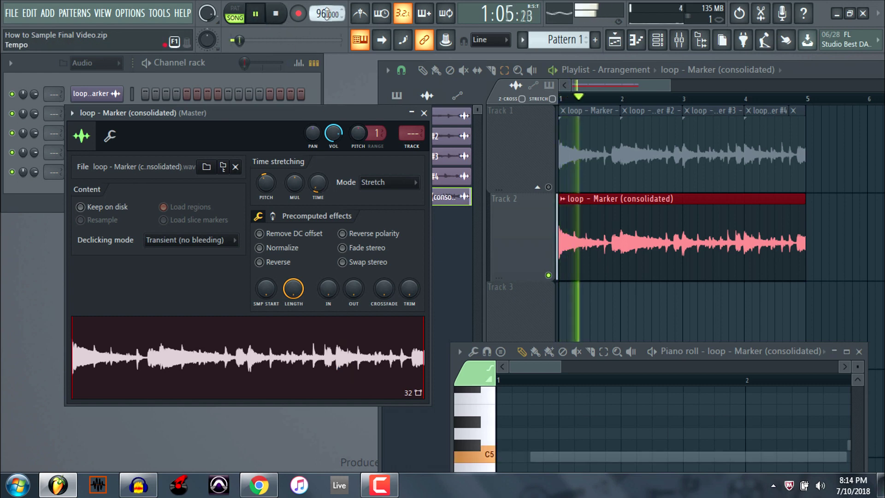
mouse_move(326, 13)
left_mouse_down()
mouse_move(326, 42)
mouse_move(326, 2)
left_mouse_up()
key("space")
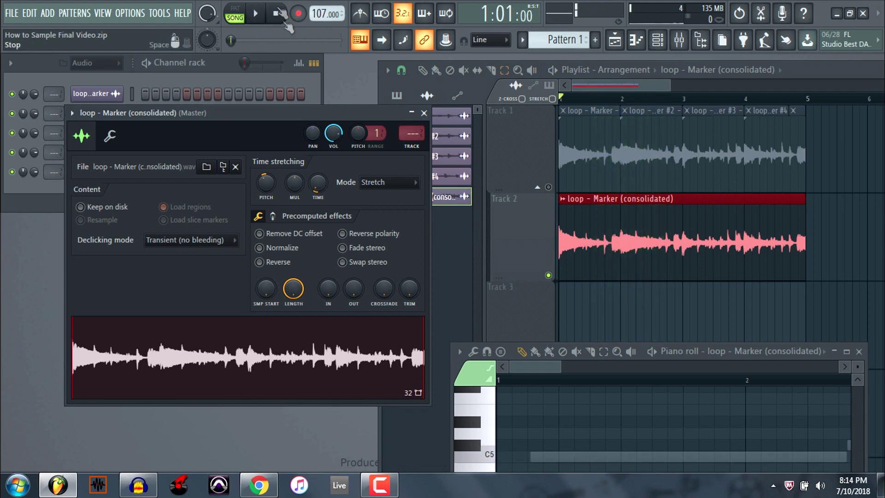
- Set the loop's stretch time to none and leave the time-stretching mode on Stretch
right_click(320, 180)
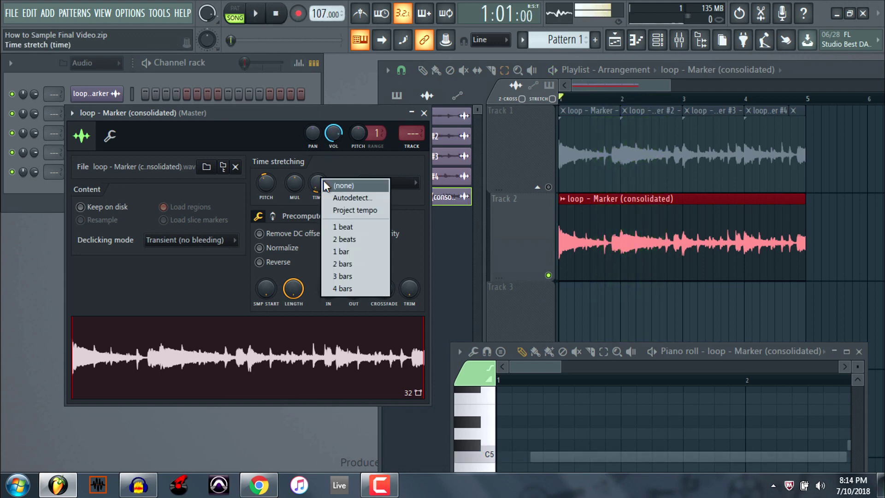
left_click(332, 184)
right_click(265, 183)
left_click(270, 189)
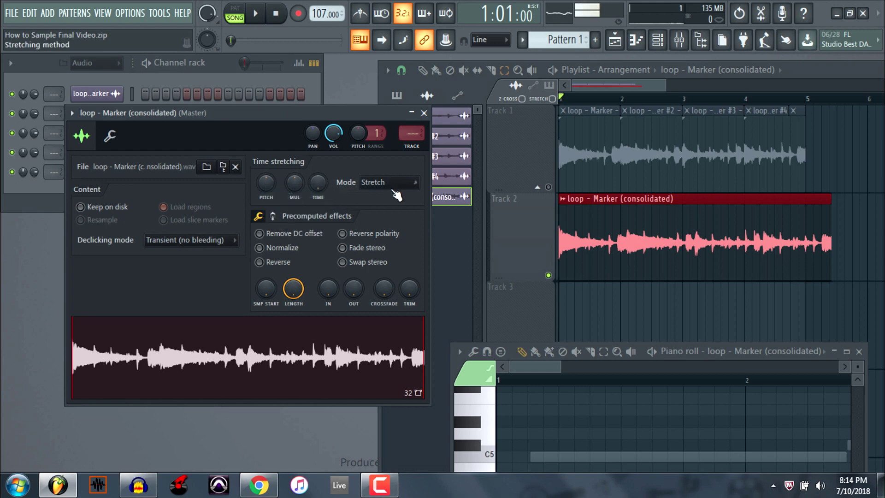
left_click(390, 183)
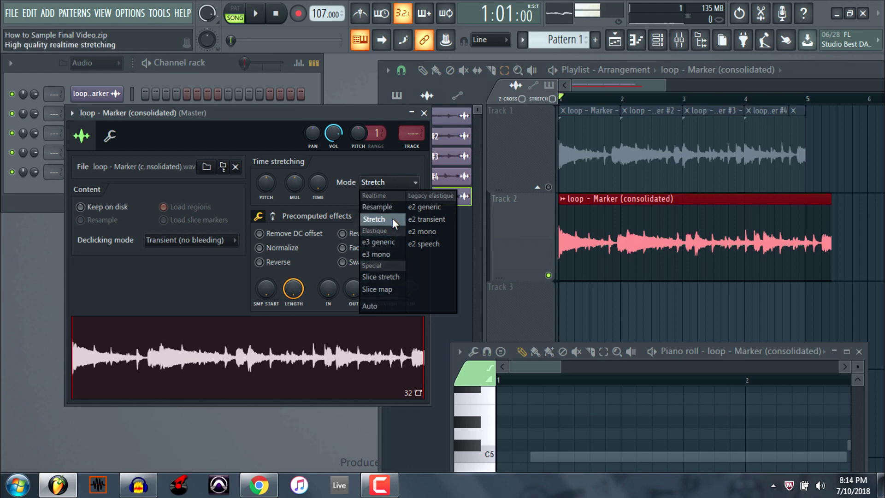
left_click(388, 185)
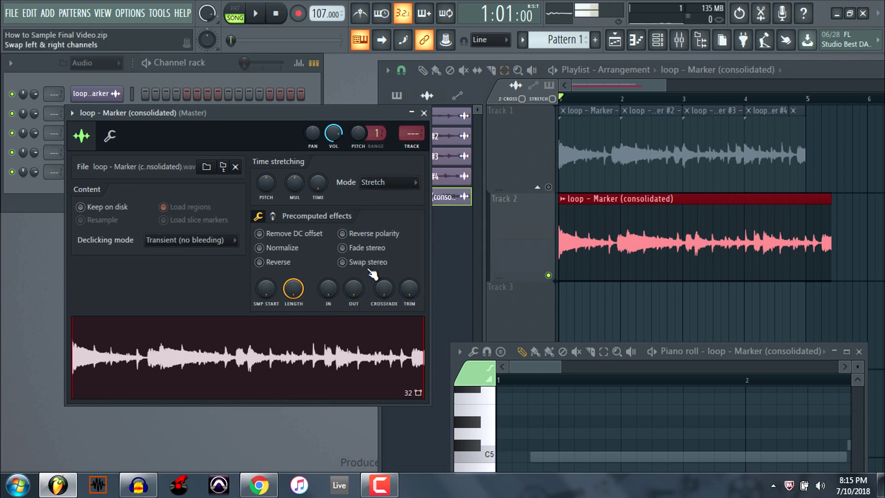